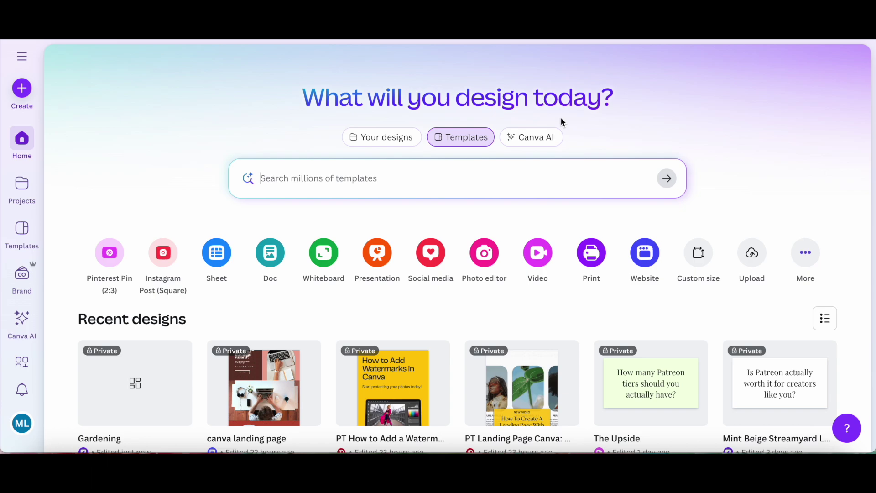
# Search the Canva templates for 'logo' and scroll through the logo results.
pyautogui.click(26, 231)
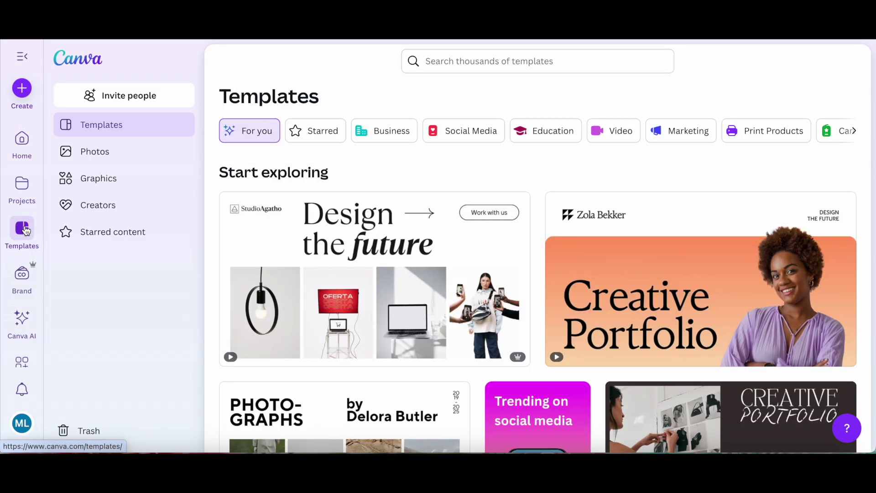
pyautogui.click(473, 65)
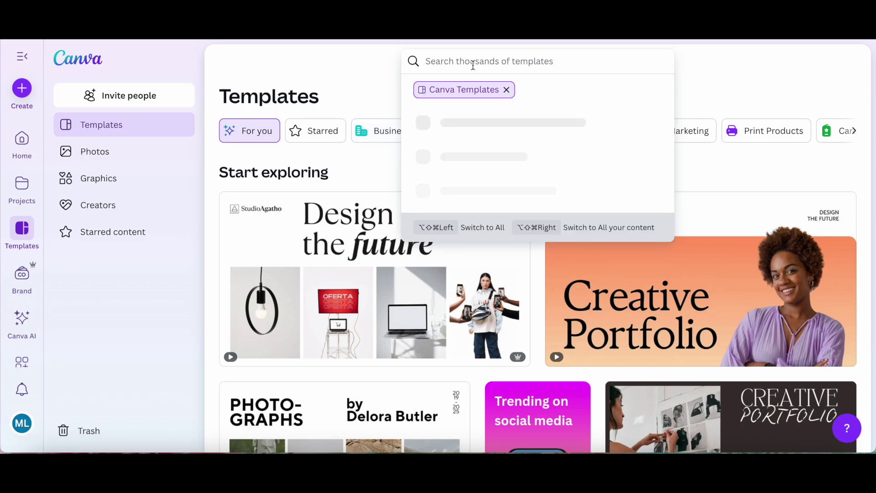
pyautogui.click(464, 125)
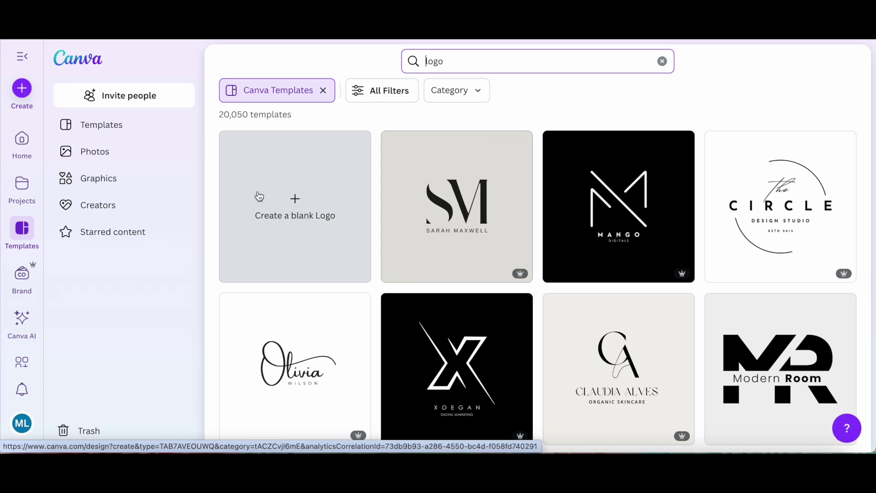
pyautogui.scroll(-5, 258, 196)
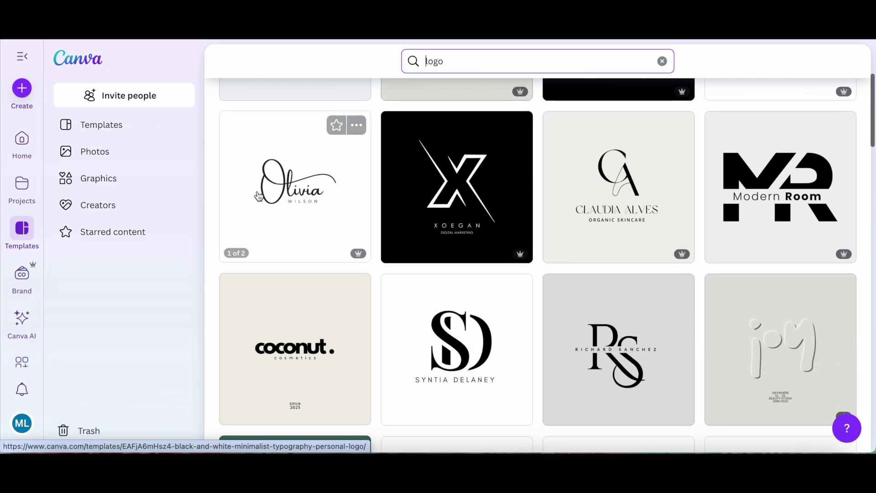
pyautogui.scroll(-6, 259, 196)
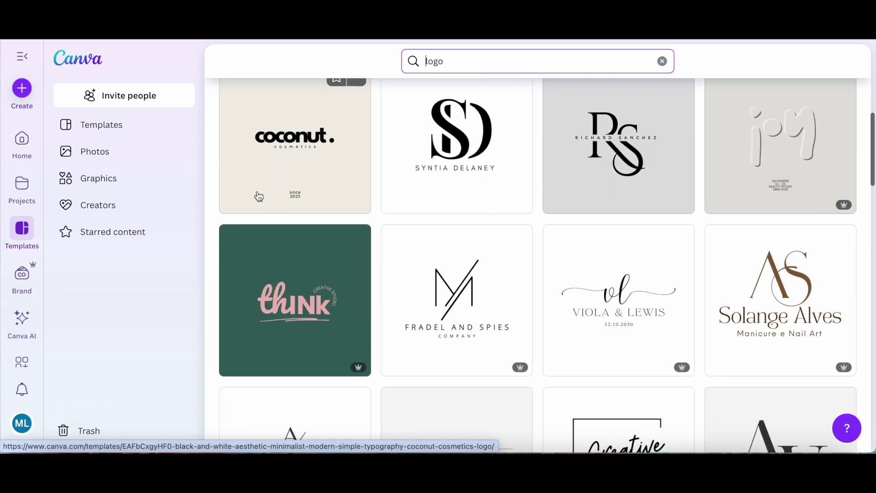
pyautogui.scroll(-10, 258, 196)
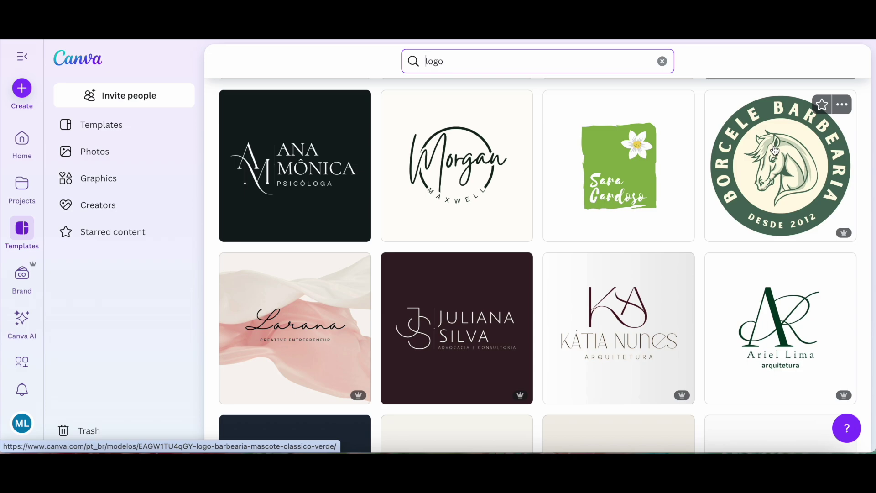
# Open the green barber logo template for editing and change its curved title to 'YES TO TECH'.
pyautogui.click(775, 152)
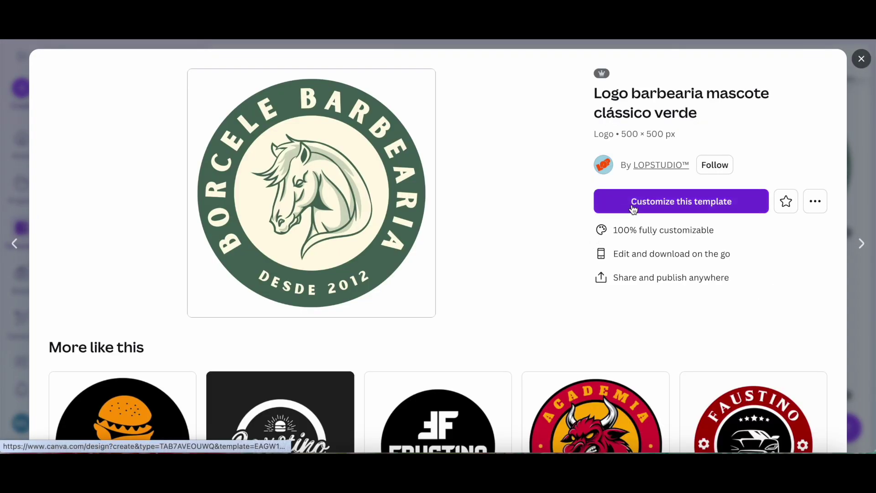
pyautogui.click(634, 210)
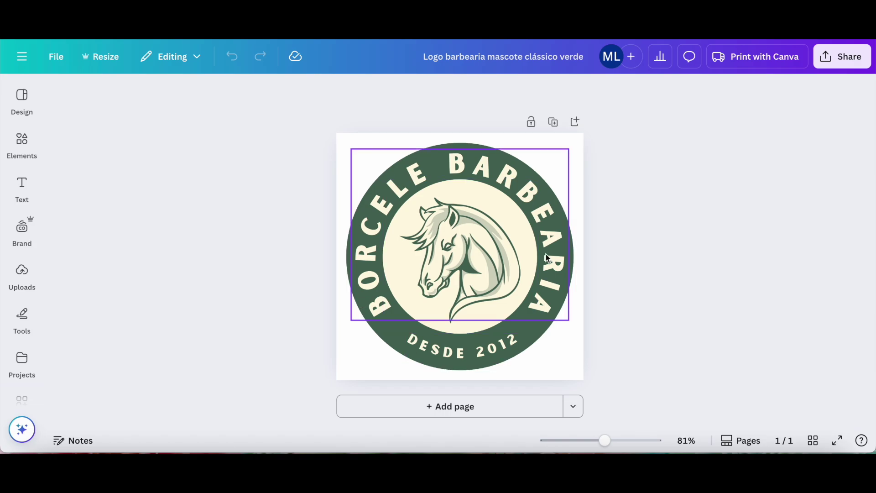
pyautogui.doubleClick(374, 209)
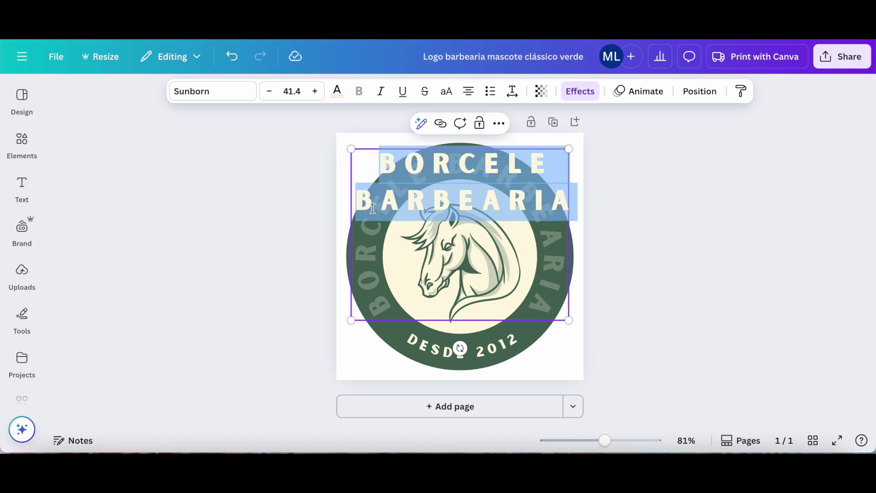
pyautogui.write('YES TO TECH')
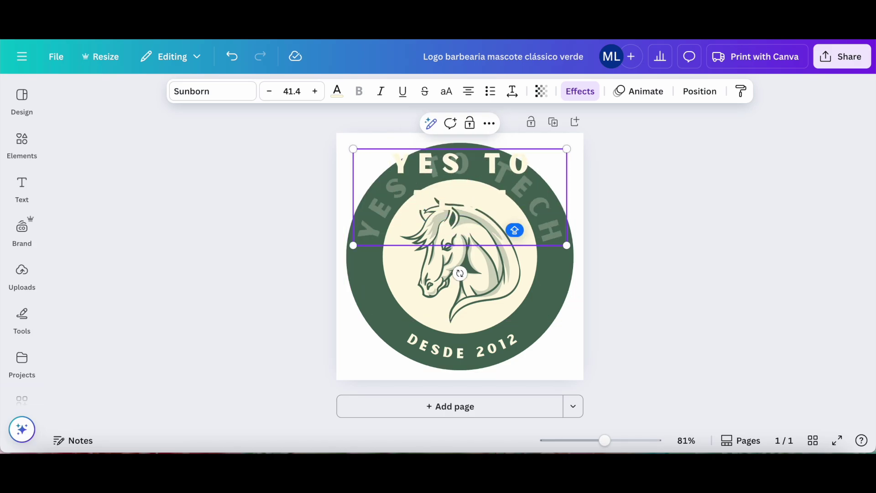
pyautogui.click(745, 251)
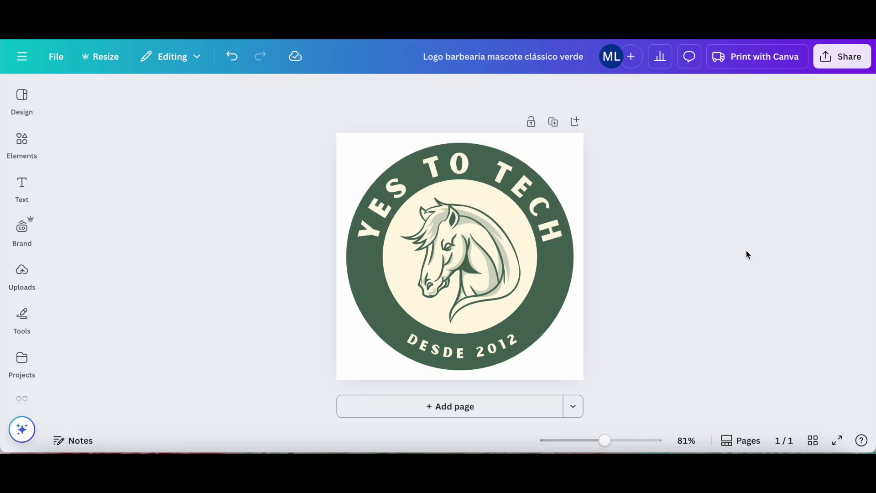
# Change the bottom curved line 'DESDE 2012' to 'SINCE 2011'.
pyautogui.doubleClick(462, 354)
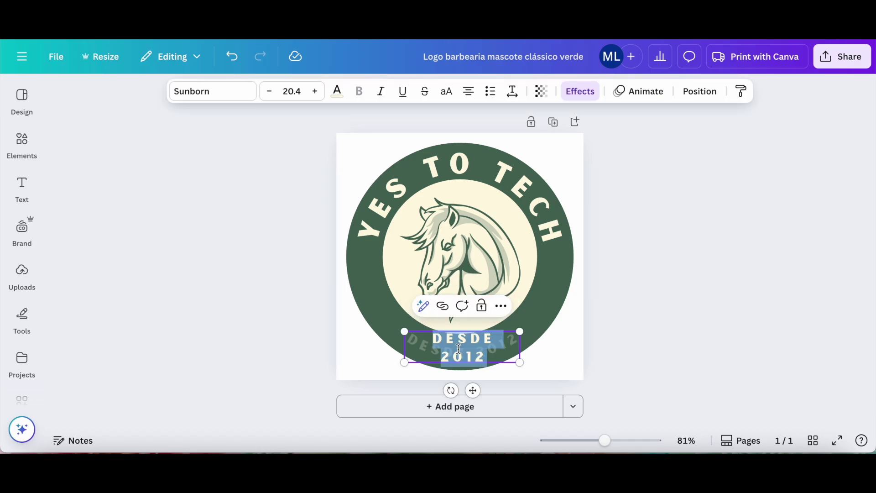
pyautogui.write('SINCE 2011')
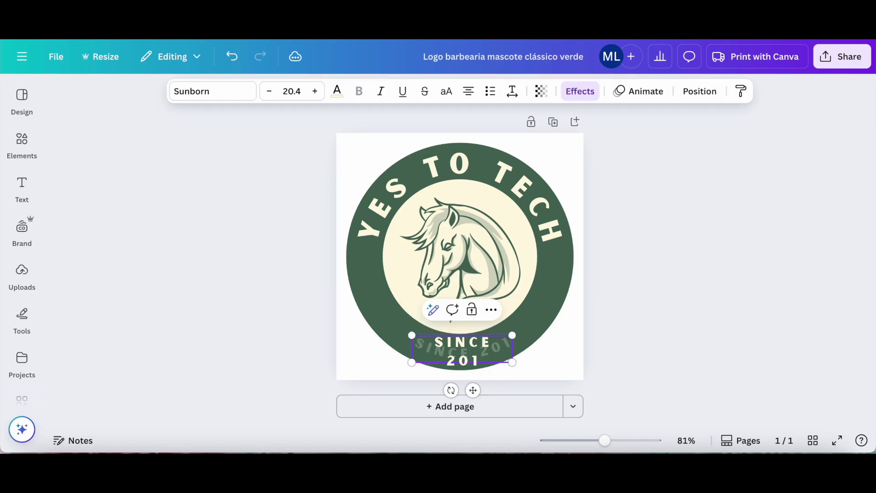
pyautogui.click(479, 377)
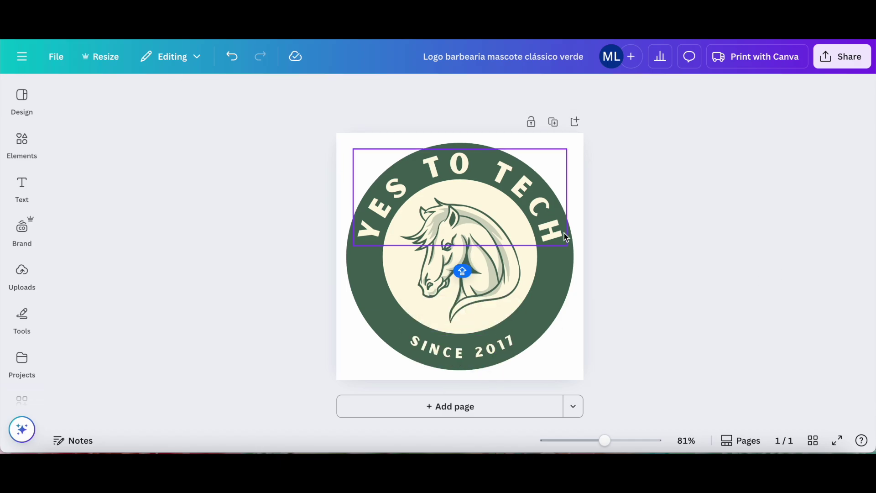
# Delete the horse mascot and search the Elements library for 'laptop'.
pyautogui.click(488, 248)
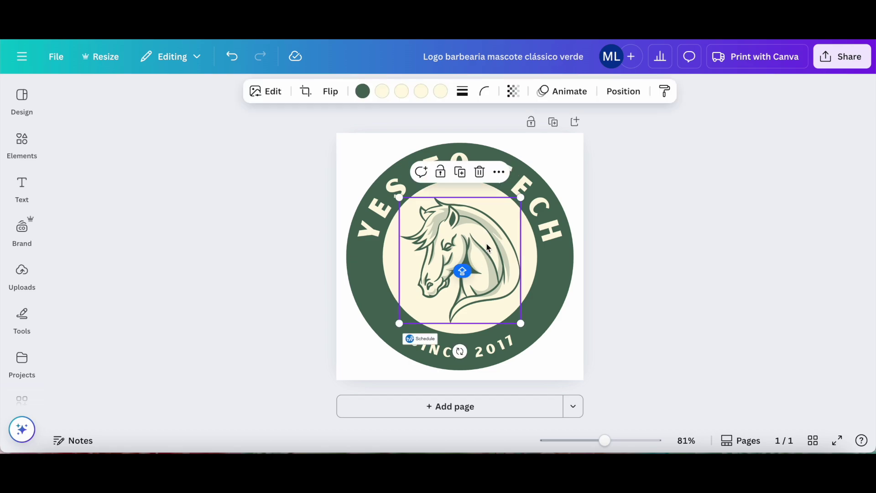
pyautogui.press('Delete')
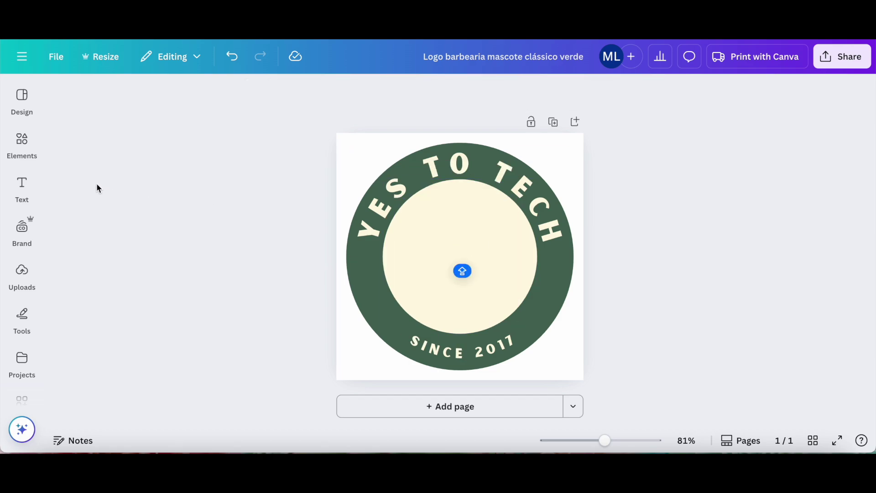
pyautogui.click(23, 141)
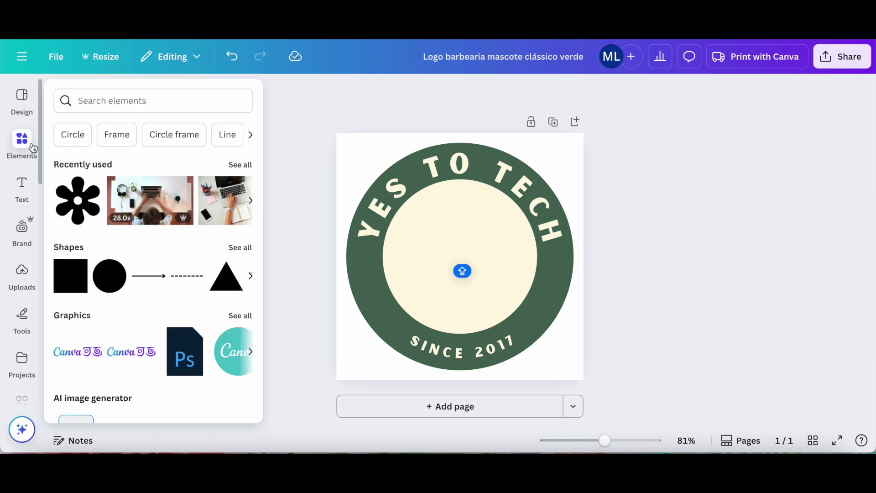
pyautogui.click(123, 108)
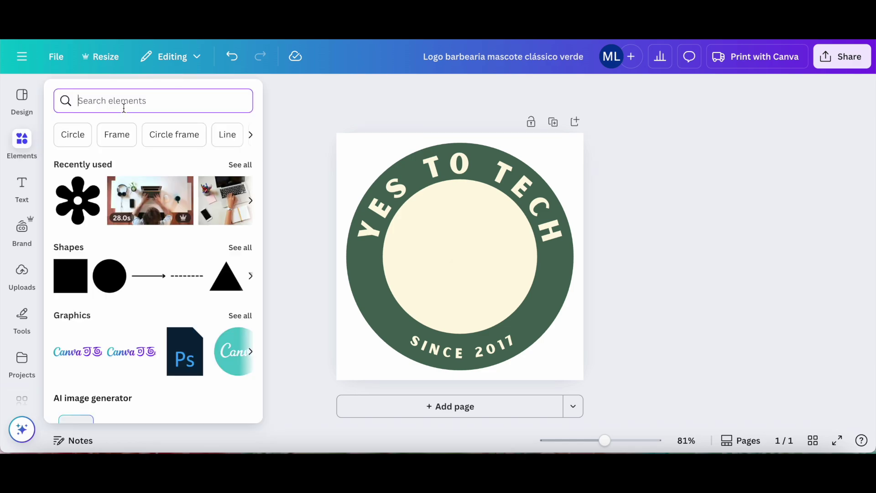
pyautogui.write('laptop')
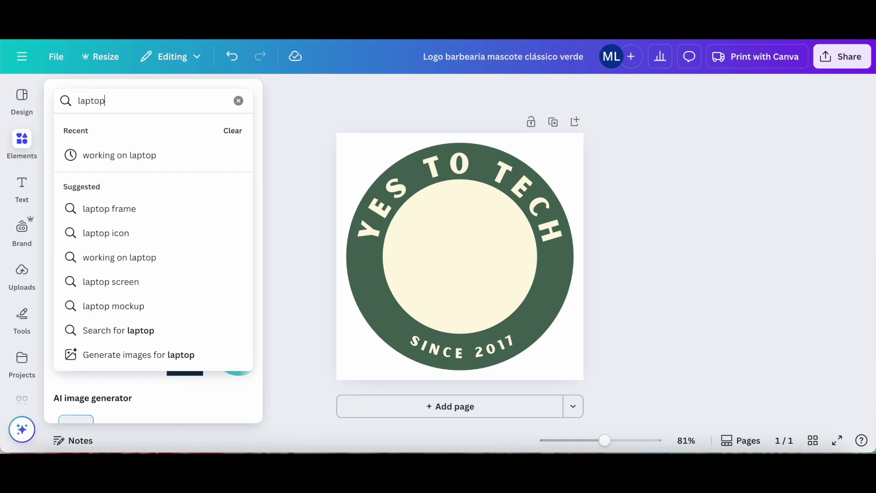
pyautogui.press('Return')
# Add the woman-with-laptop illustration and enlarge it to fill the cream circle.
pyautogui.scroll(-1, 128, 187)
pyautogui.scroll(-3, 128, 186)
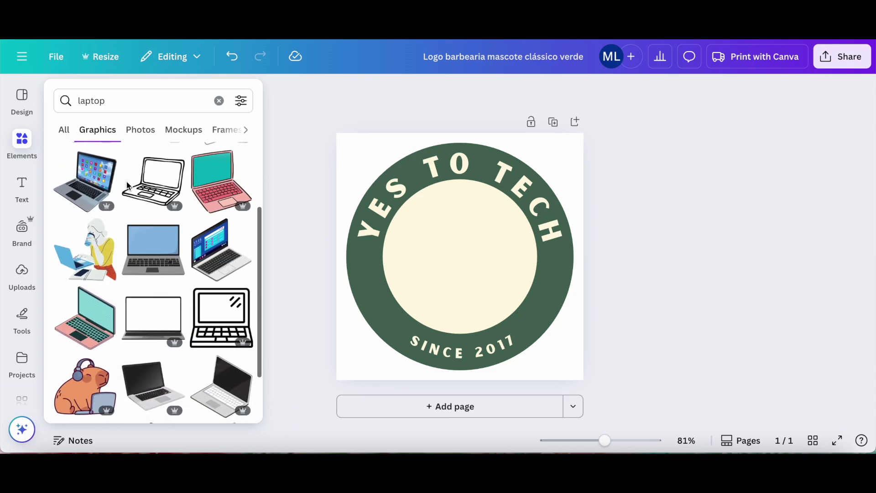
pyautogui.scroll(1, 86, 273)
pyautogui.click(87, 287)
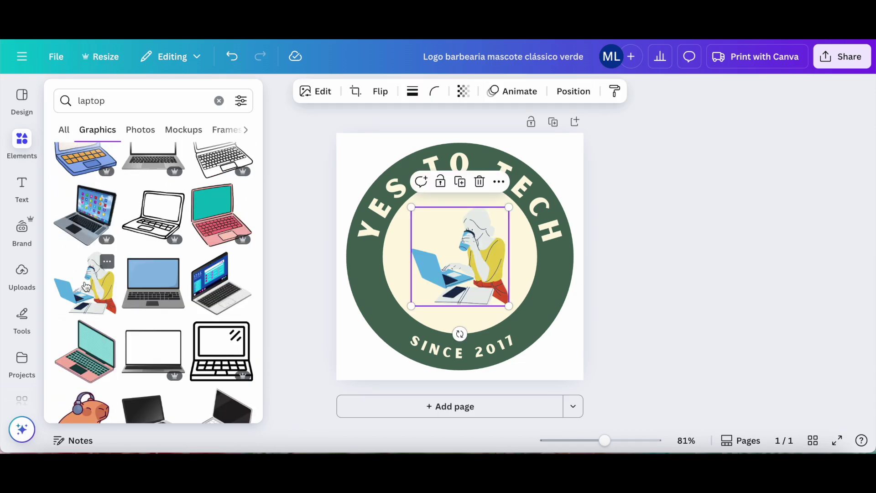
pyautogui.click(477, 253)
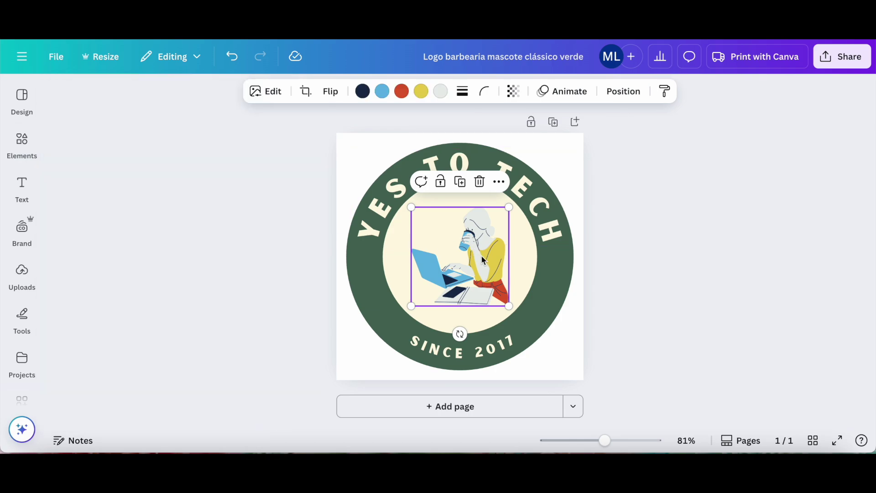
pyautogui.moveTo(510, 208); pyautogui.dragTo(523, 194)
pyautogui.moveTo(411, 306); pyautogui.dragTo(392, 326)
pyautogui.click(800, 313)
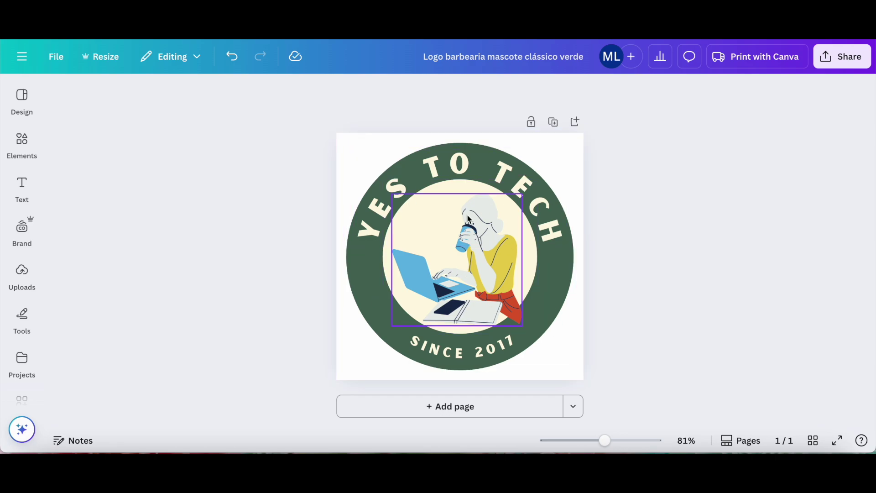
# Turn the logo's green ring white.
pyautogui.click(567, 286)
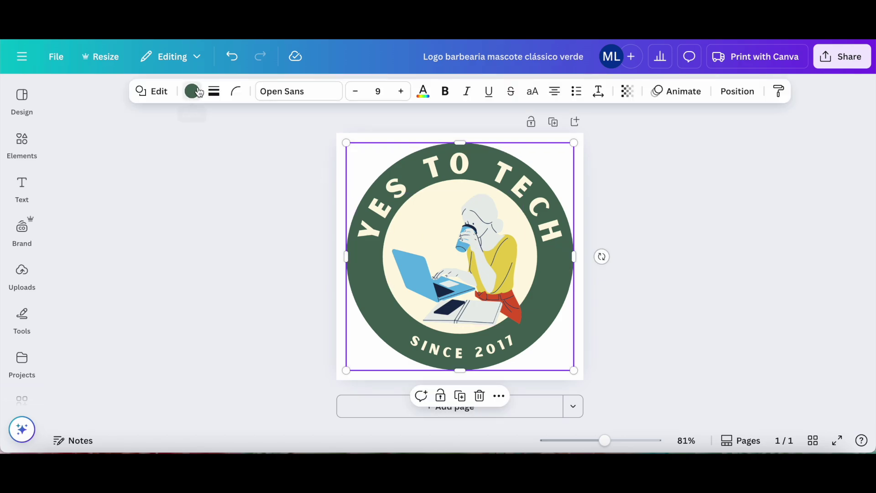
pyautogui.click(192, 91)
pyautogui.click(125, 245)
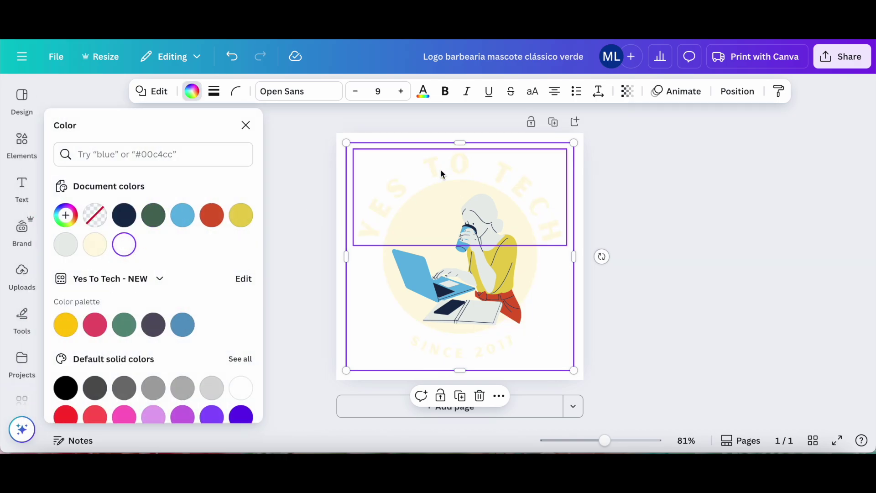
# Make both the 'YES TO TECH' and 'SINCE 2011' texts light grey.
pyautogui.click(439, 162)
pyautogui.click(439, 162)
pyautogui.click(337, 94)
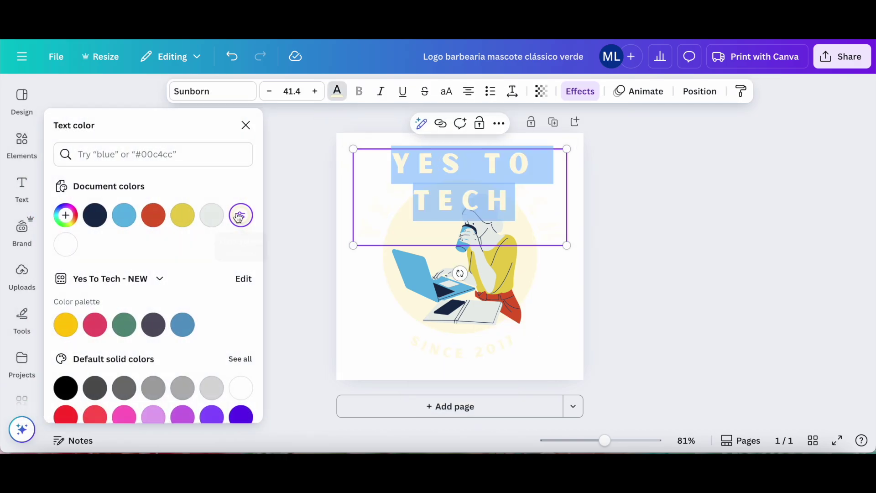
pyautogui.scroll(-2, 200, 287)
pyautogui.click(212, 342)
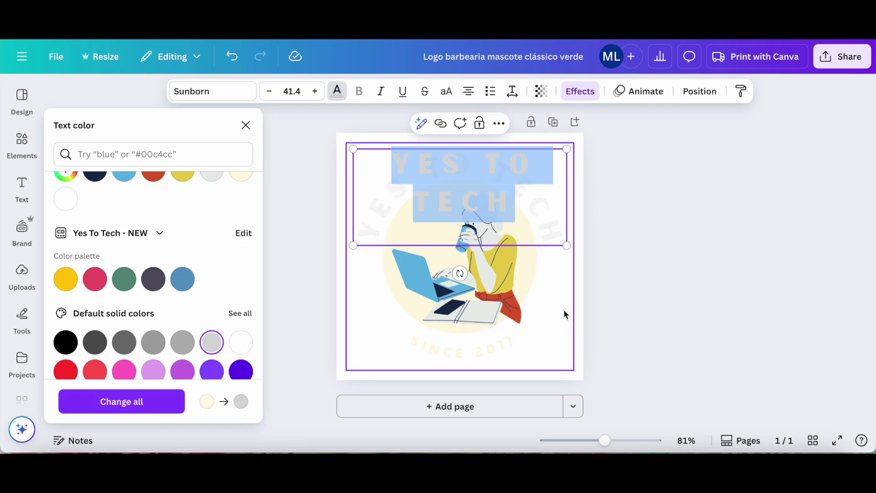
pyautogui.click(475, 342)
pyautogui.click(475, 342)
pyautogui.click(337, 91)
pyautogui.click(211, 388)
# Make the cream circle behind the illustration light grey.
pyautogui.click(413, 215)
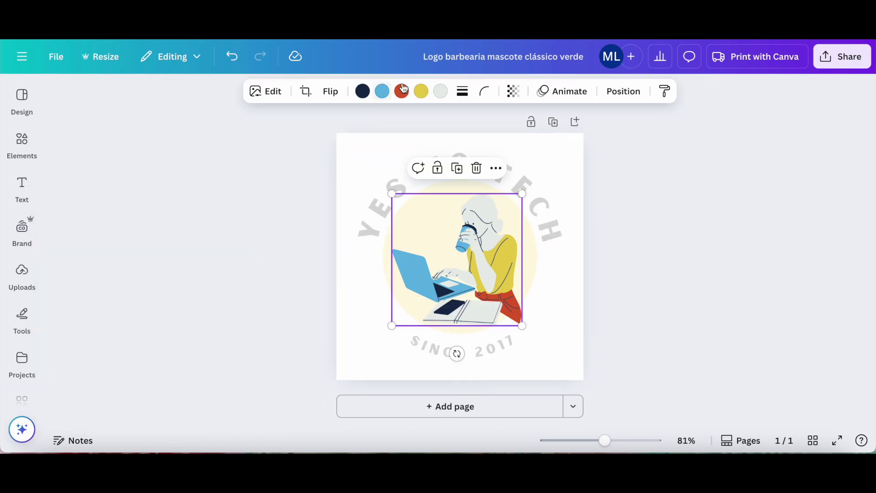
pyautogui.click(362, 91)
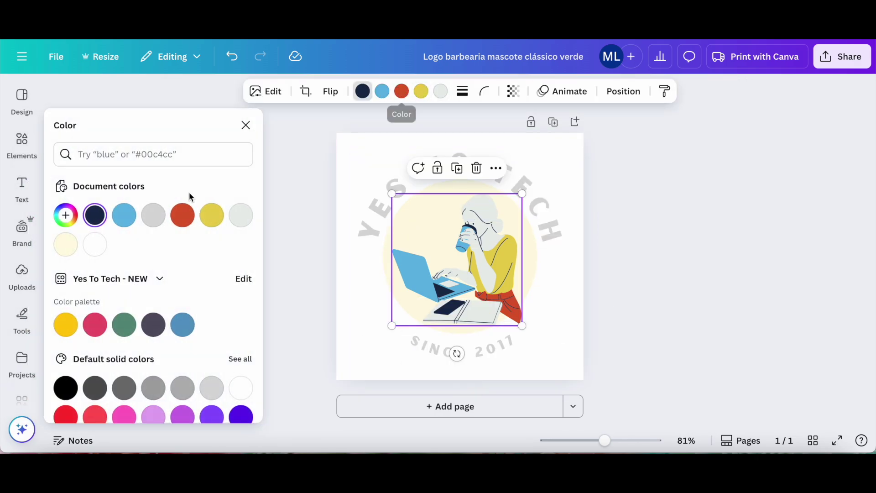
pyautogui.click(424, 182)
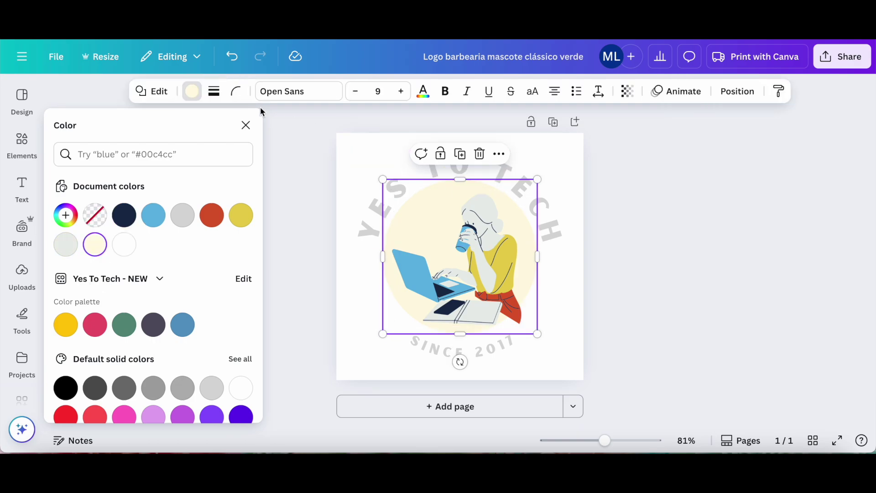
pyautogui.click(198, 93)
pyautogui.click(198, 93)
pyautogui.click(211, 388)
# Recolour the illustration's blue, red, yellow and light-grey parts white, and its navy parts gray.
pyautogui.click(454, 245)
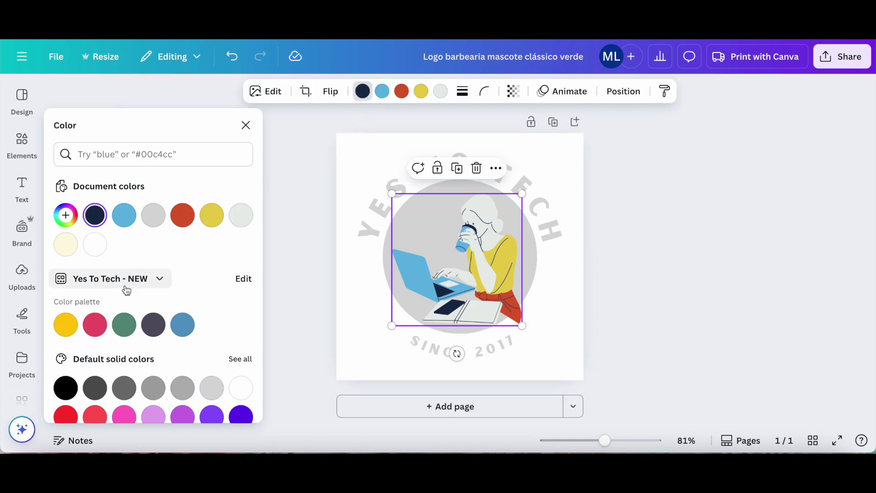
pyautogui.scroll(-1, 126, 292)
pyautogui.click(382, 91)
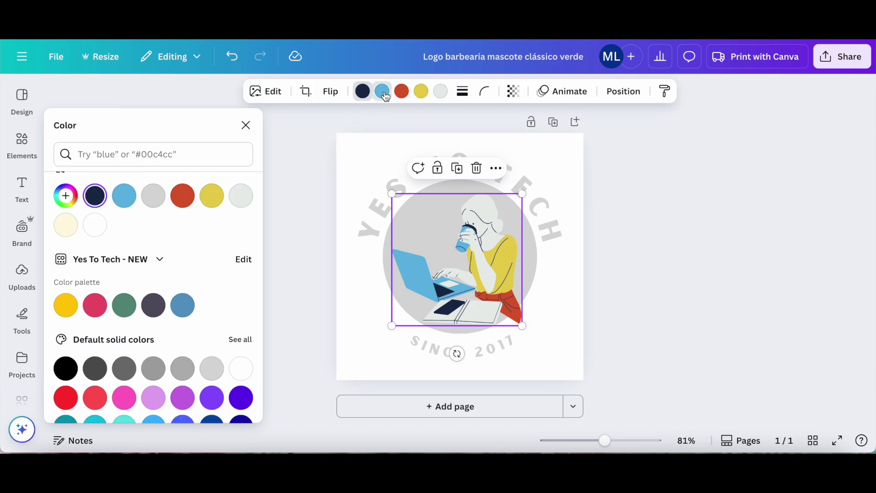
pyautogui.click(241, 368)
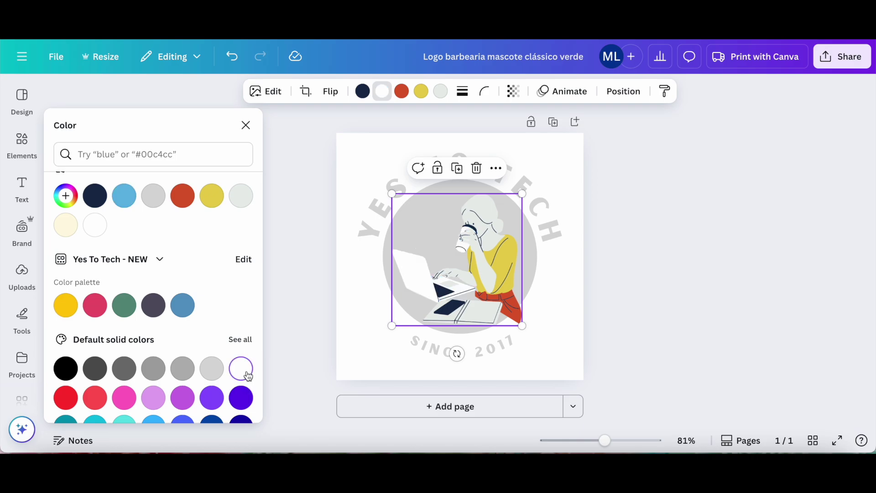
pyautogui.click(402, 92)
pyautogui.click(421, 91)
pyautogui.click(240, 368)
pyautogui.click(440, 91)
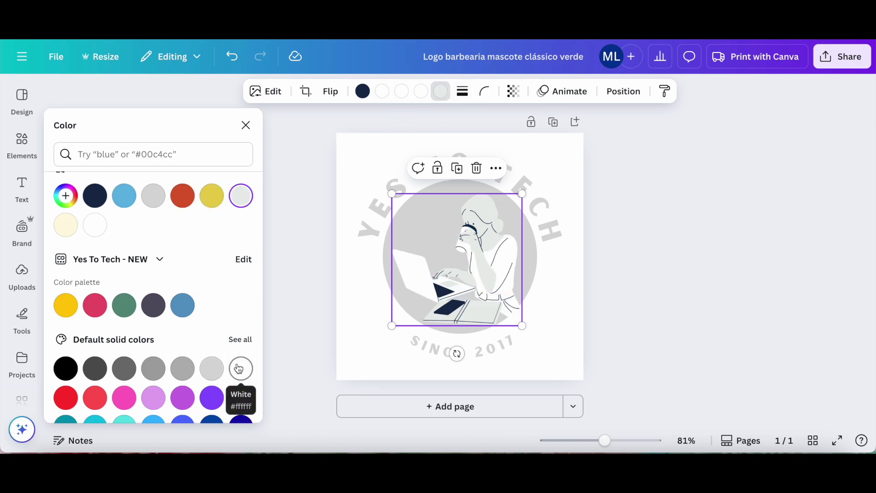
pyautogui.click(240, 369)
pyautogui.click(363, 93)
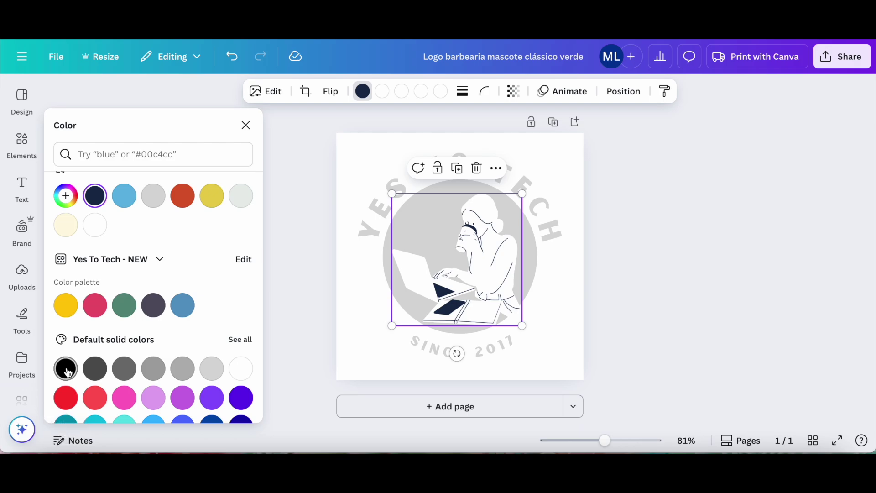
pyautogui.click(158, 372)
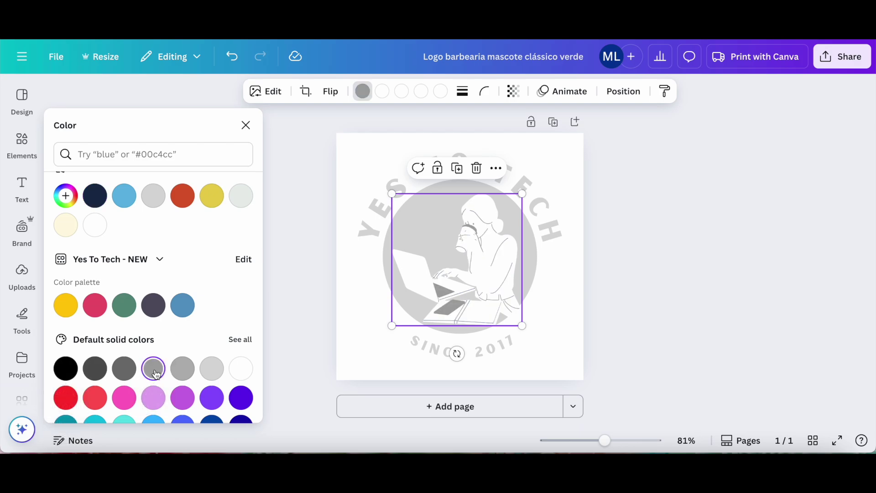
pyautogui.click(698, 289)
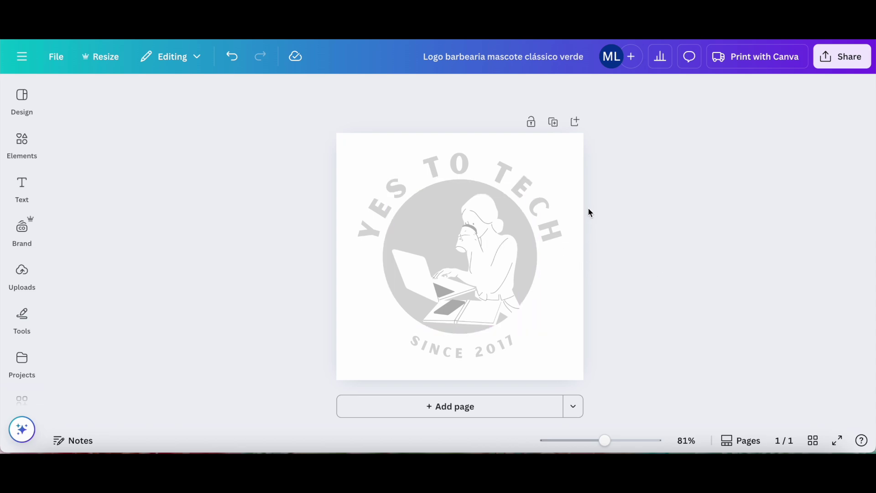
# Rename the design to 'Watermark'.
pyautogui.click(567, 60)
pyautogui.write('Water')
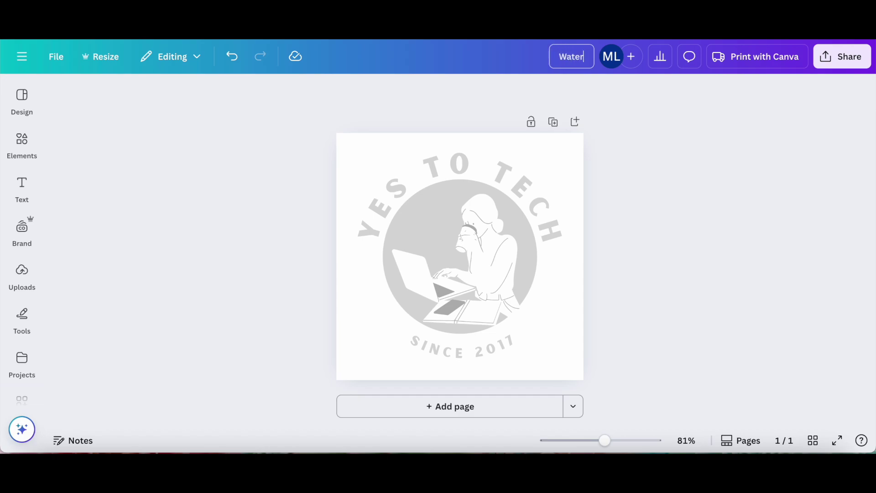
pyautogui.write('mark')
pyautogui.press('Return')
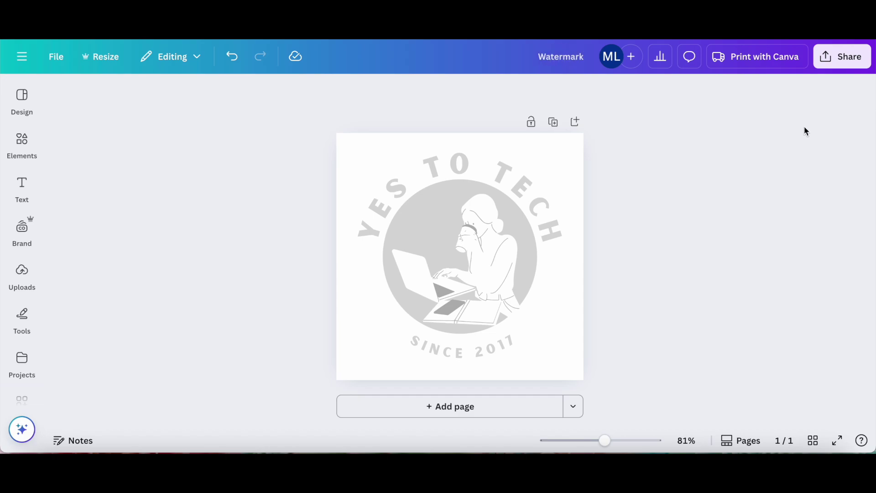
# Download the design as a PNG with a transparent background.
pyautogui.click(833, 65)
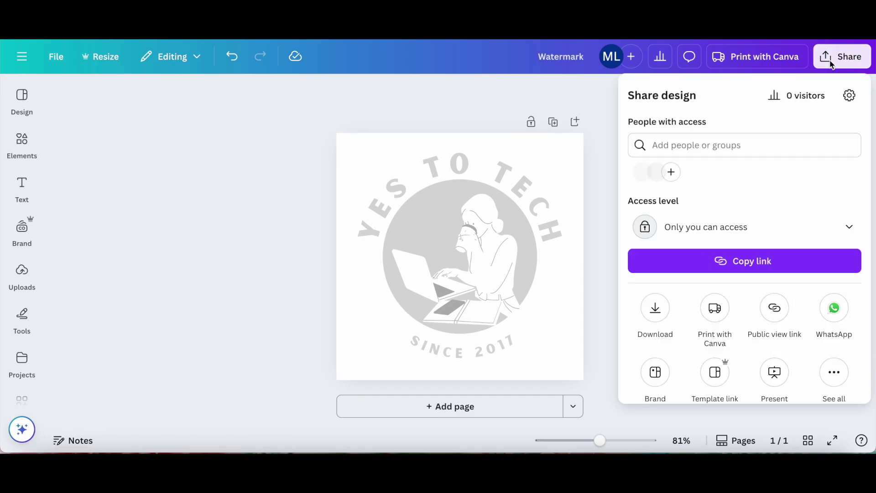
pyautogui.click(655, 310)
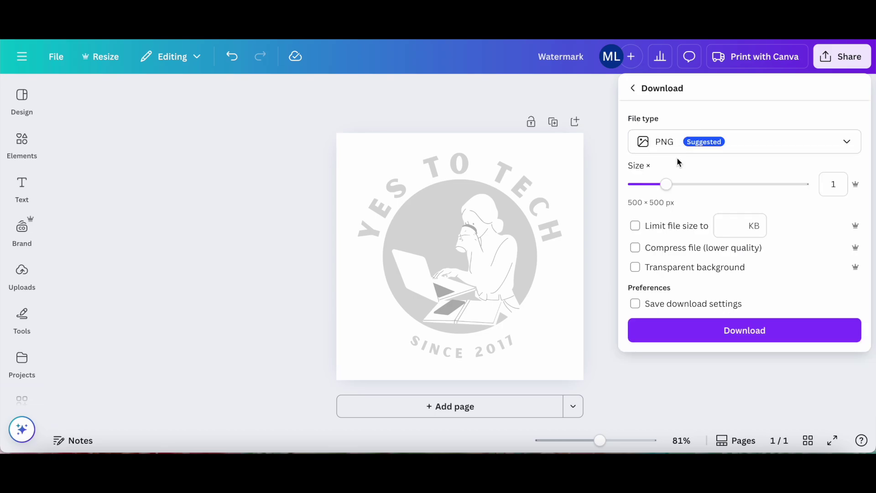
pyautogui.click(727, 268)
pyautogui.click(725, 271)
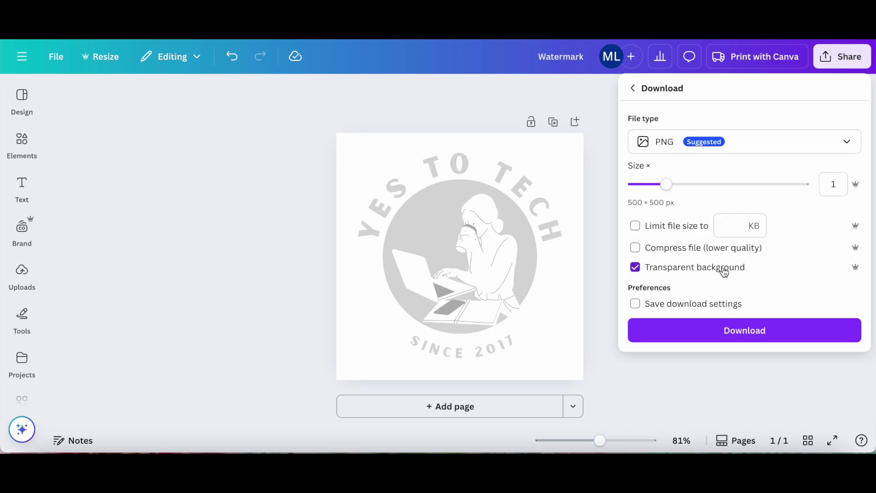
pyautogui.click(732, 339)
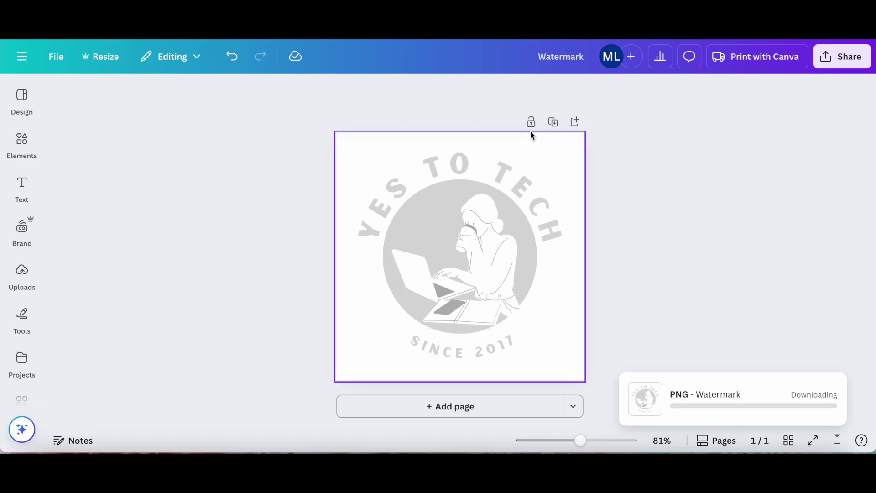
pyautogui.click(529, 146)
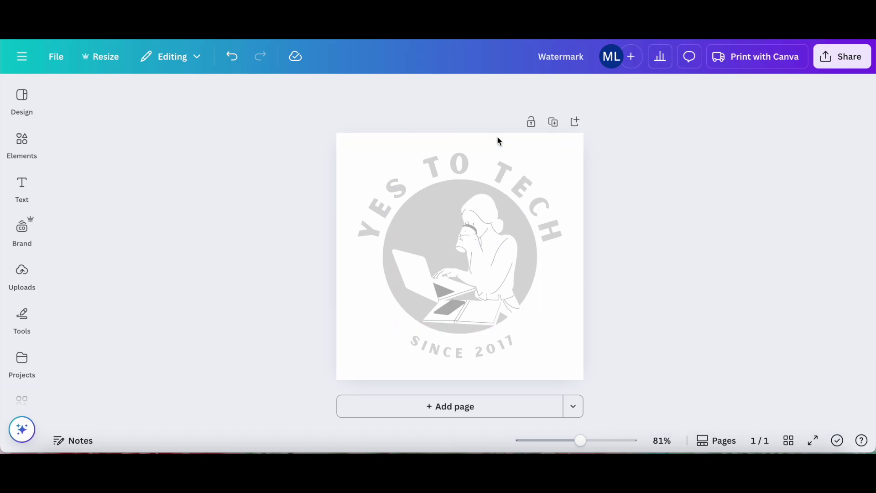
# Go back to the Canva home page and create a new Social media Instagram Post (4:5).
pyautogui.click(23, 61)
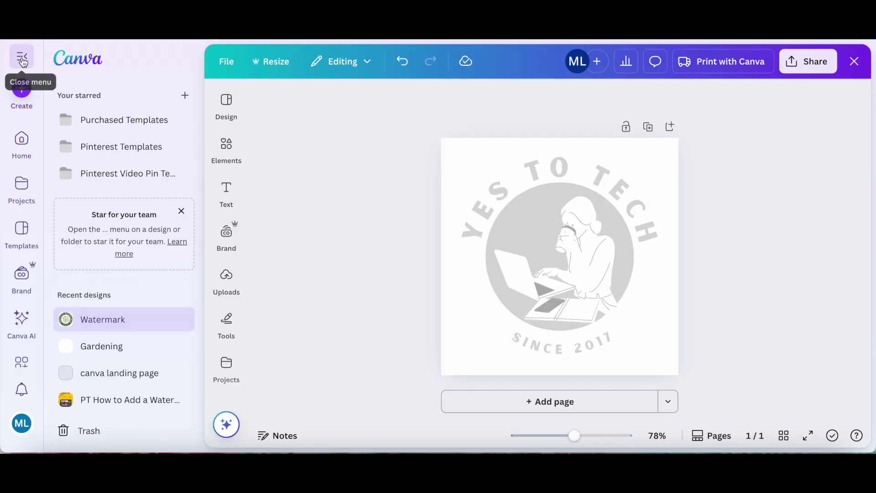
pyautogui.click(22, 139)
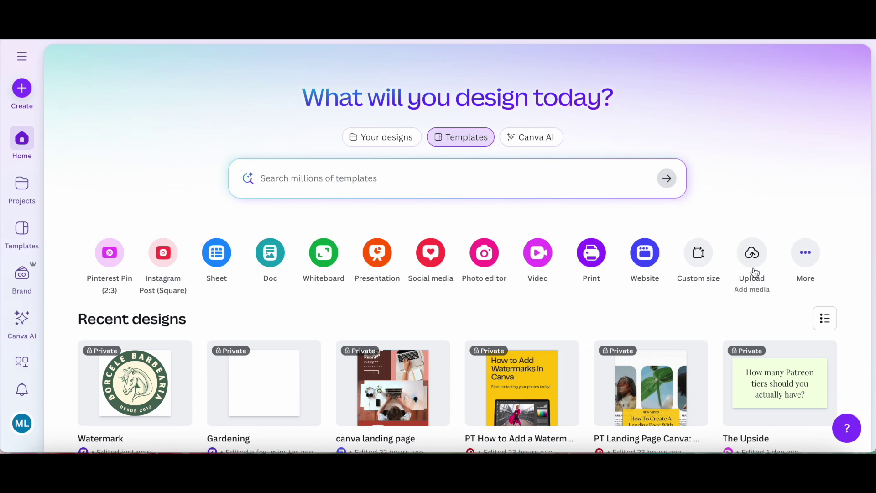
pyautogui.click(430, 259)
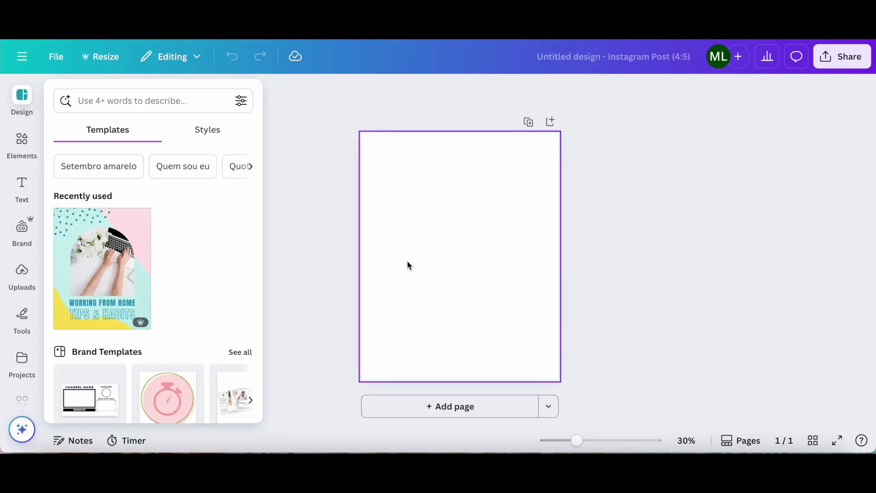
# Browse the uploaded images and stock photos for a suitable desk photo.
pyautogui.click(22, 274)
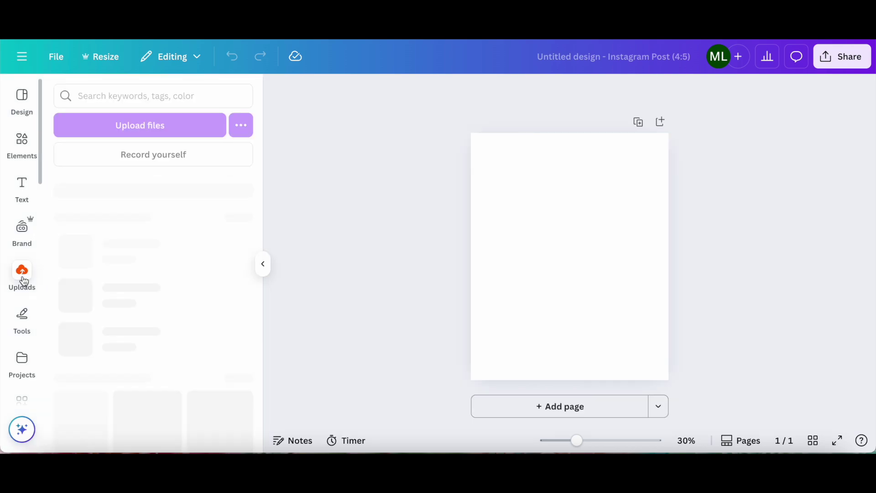
pyautogui.scroll(-3, 111, 256)
pyautogui.scroll(-10, 111, 257)
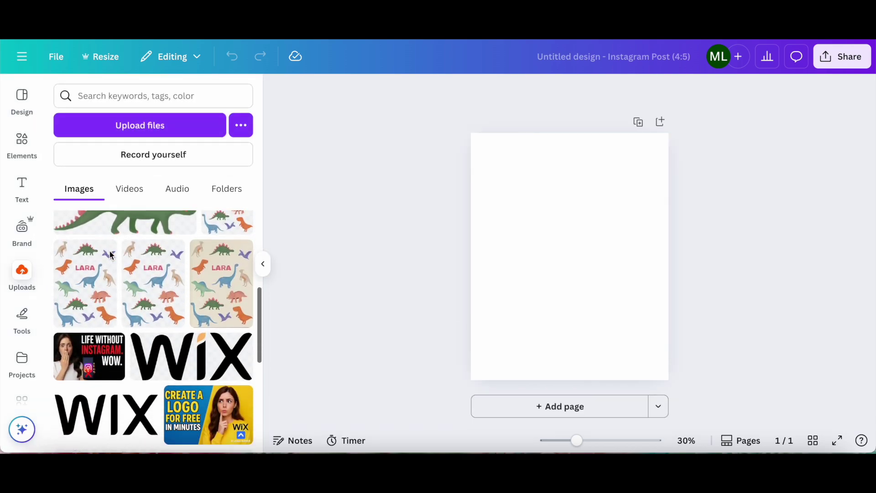
pyautogui.scroll(-5, 26, 302)
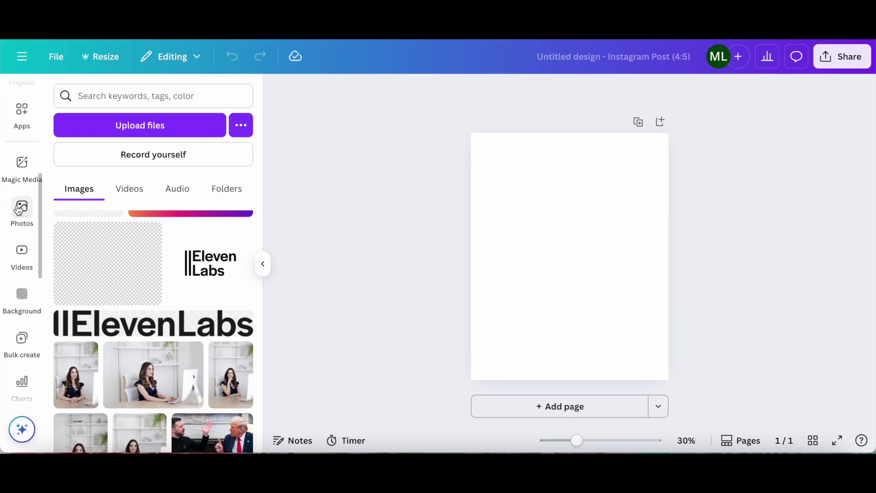
pyautogui.click(19, 210)
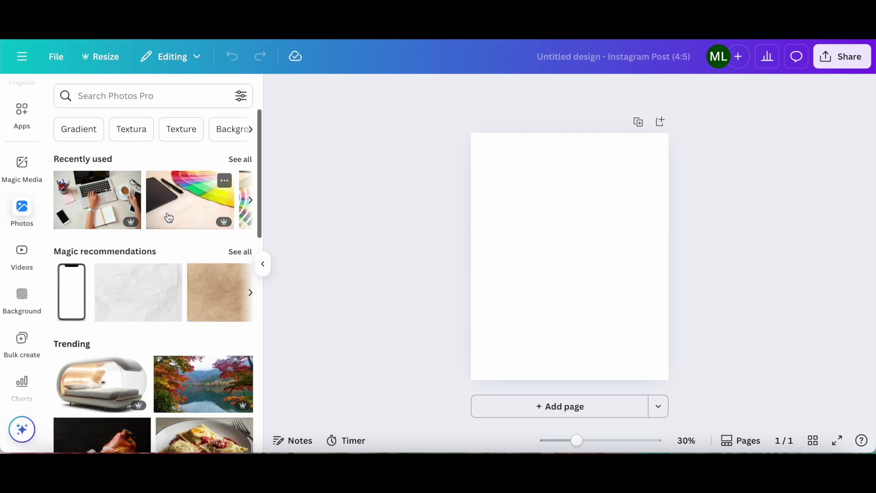
pyautogui.scroll(-2, 169, 218)
pyautogui.scroll(-4, 169, 217)
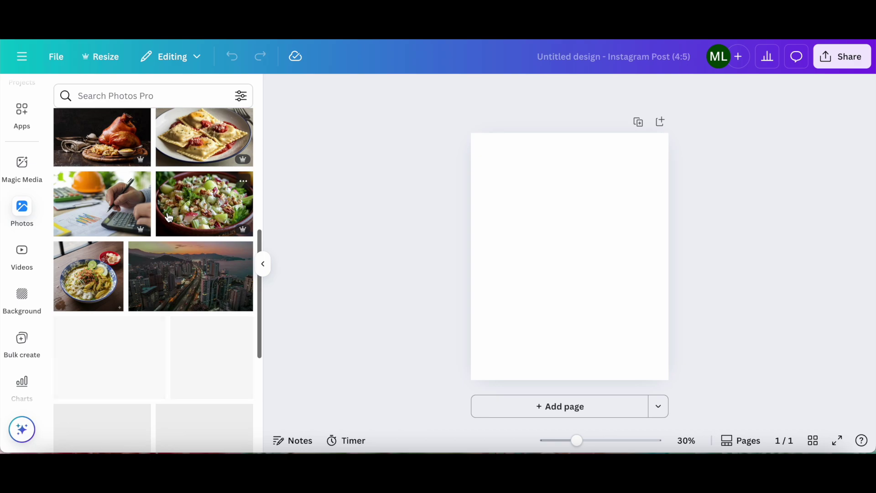
pyautogui.scroll(-1, 169, 218)
pyautogui.scroll(-2, 169, 217)
pyautogui.scroll(5, 37, 230)
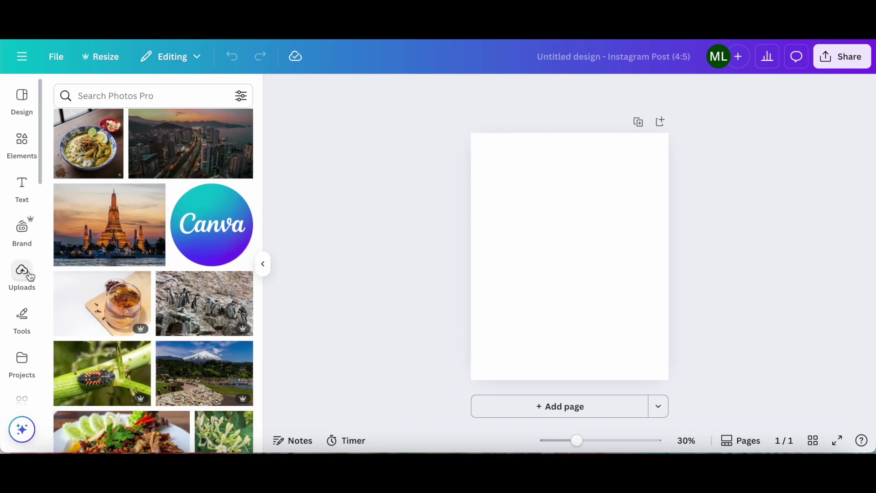
# Place the uploaded woman-at-desk photo so it fills the blank page.
pyautogui.click(30, 276)
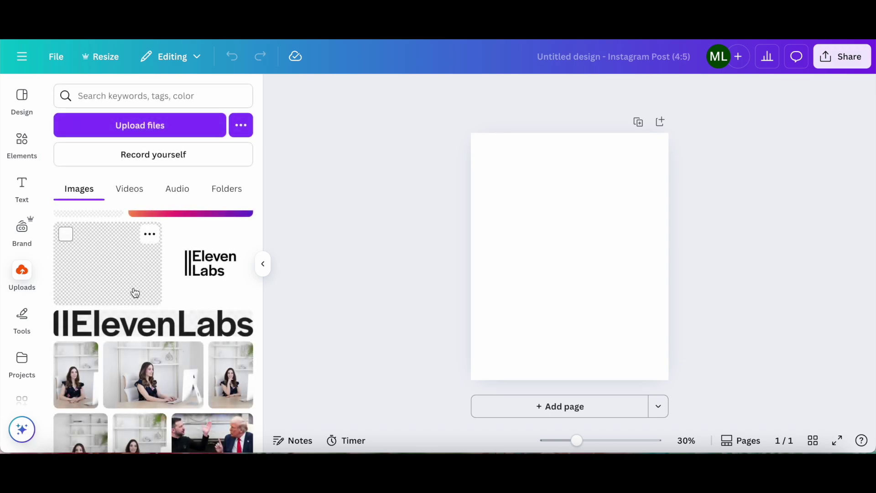
pyautogui.scroll(-5, 135, 292)
pyautogui.scroll(2, 77, 283)
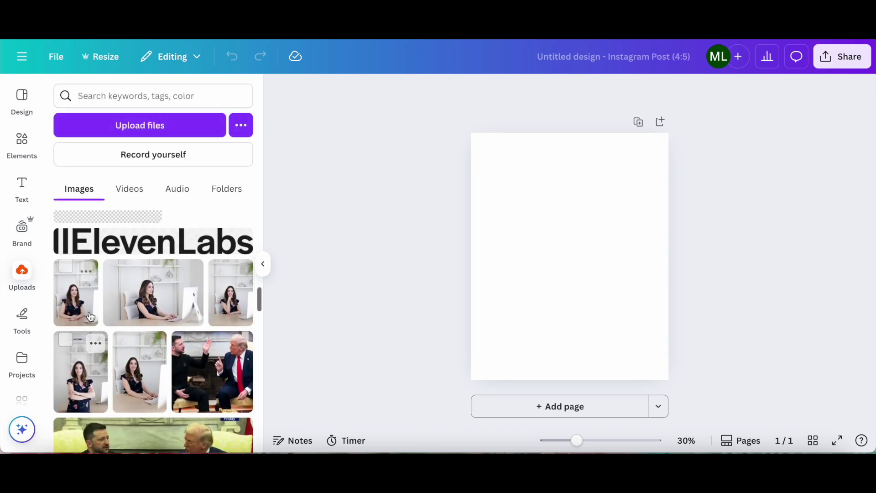
pyautogui.moveTo(75, 305); pyautogui.dragTo(477, 269)
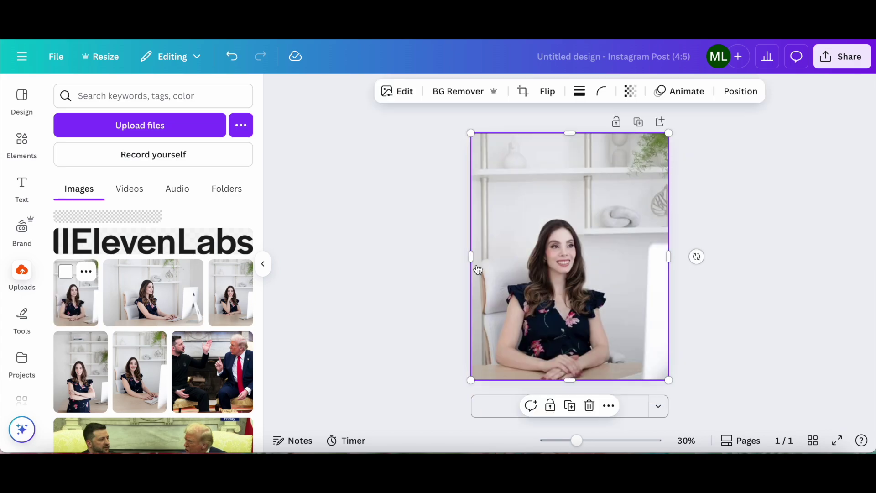
pyautogui.click(360, 232)
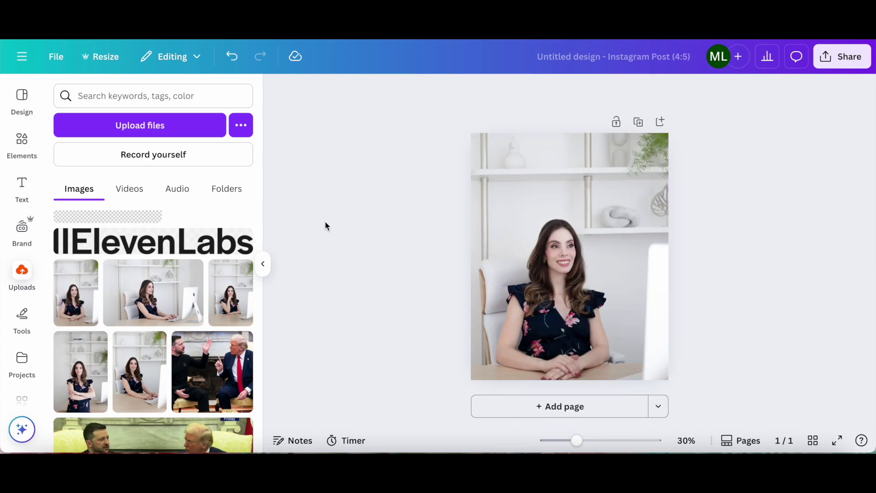
# Upload Watermark.png from Downloads and add the YES TO TECH logo onto the photo.
pyautogui.click(192, 128)
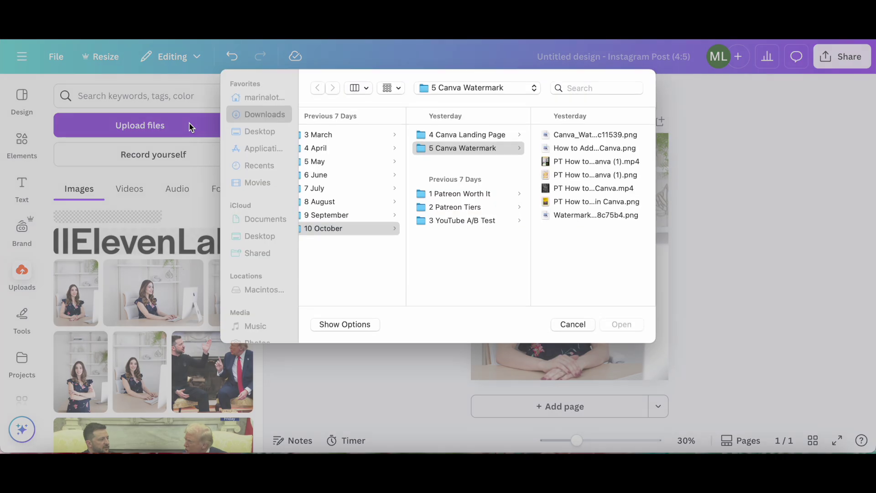
pyautogui.hscroll(-5, 323, 137)
pyautogui.click(349, 139)
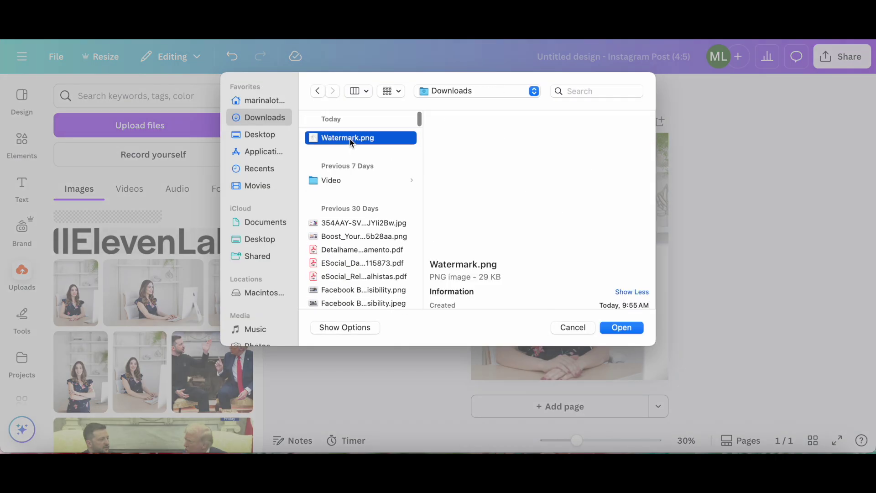
pyautogui.click(627, 328)
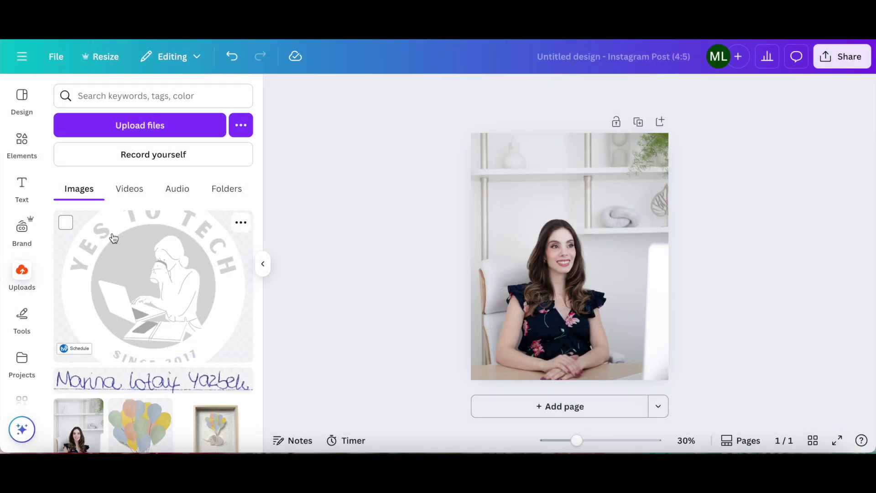
pyautogui.click(141, 263)
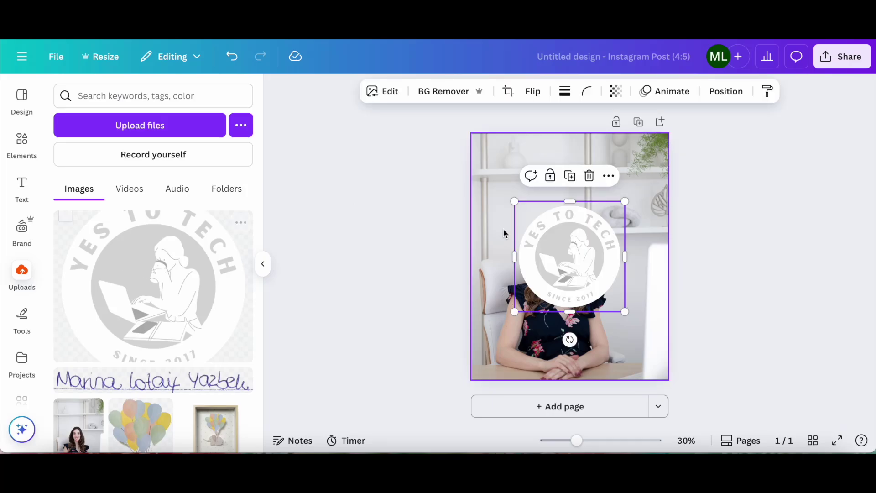
# Move and enlarge the YES TO TECH logo until it covers the whole page.
pyautogui.moveTo(549, 244); pyautogui.dragTo(509, 309)
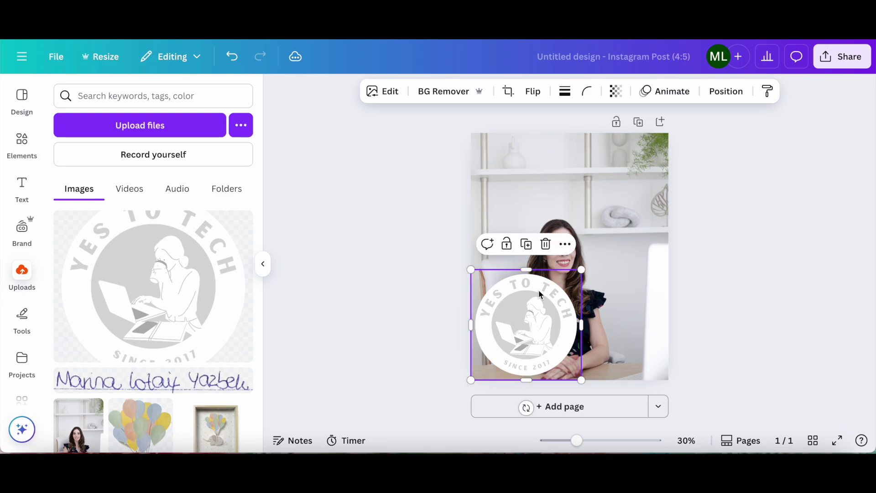
pyautogui.moveTo(581, 270); pyautogui.dragTo(614, 119)
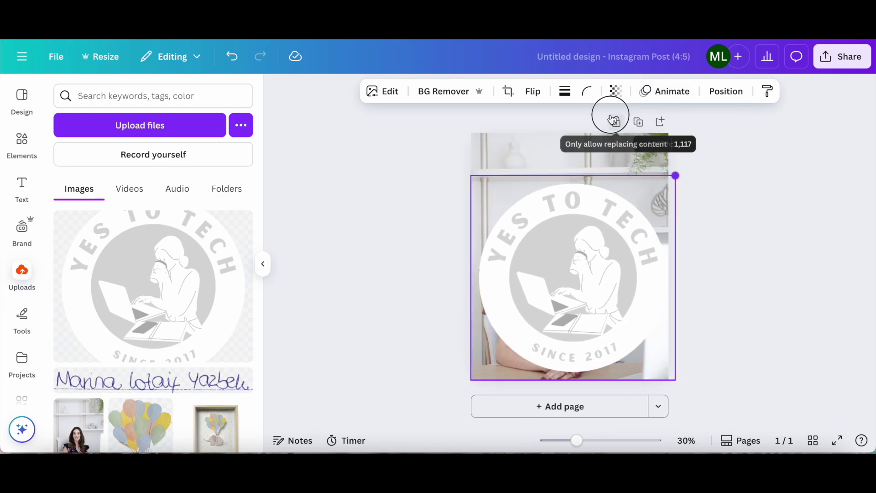
pyautogui.moveTo(571, 183); pyautogui.dragTo(569, 132)
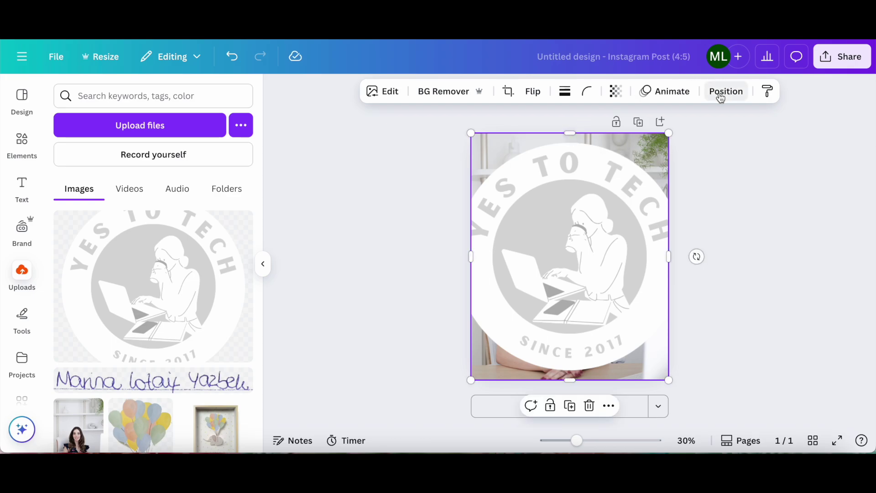
# Lower the logo's transparency to 32.
pyautogui.click(616, 96)
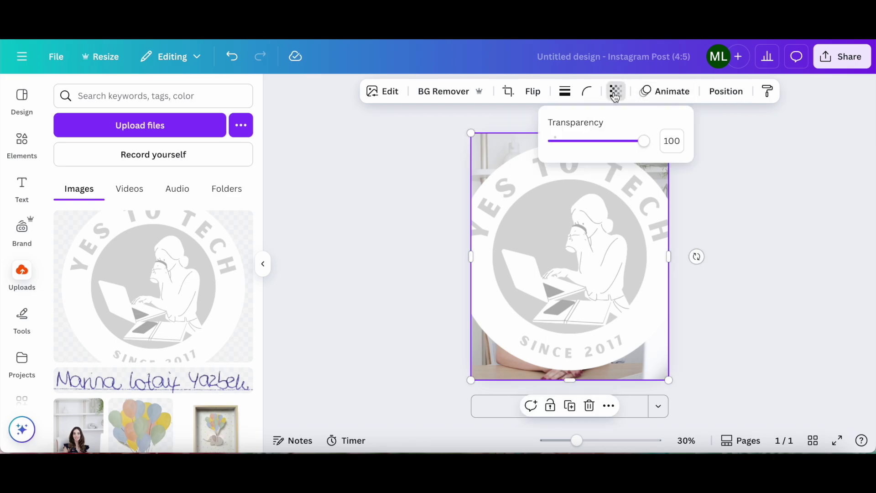
pyautogui.moveTo(644, 142); pyautogui.dragTo(563, 150)
pyautogui.click(827, 186)
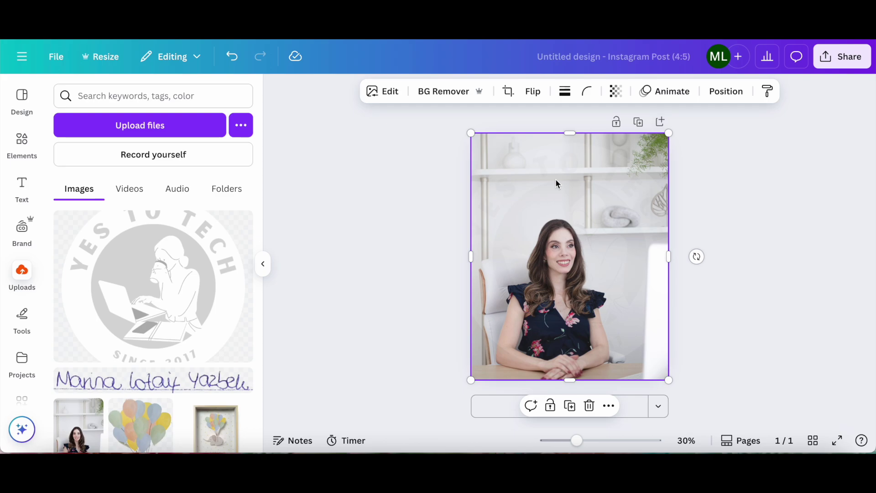
# Replace the full-page logo with a small 201 × 201 copy in the top-left corner.
pyautogui.press('Escape')
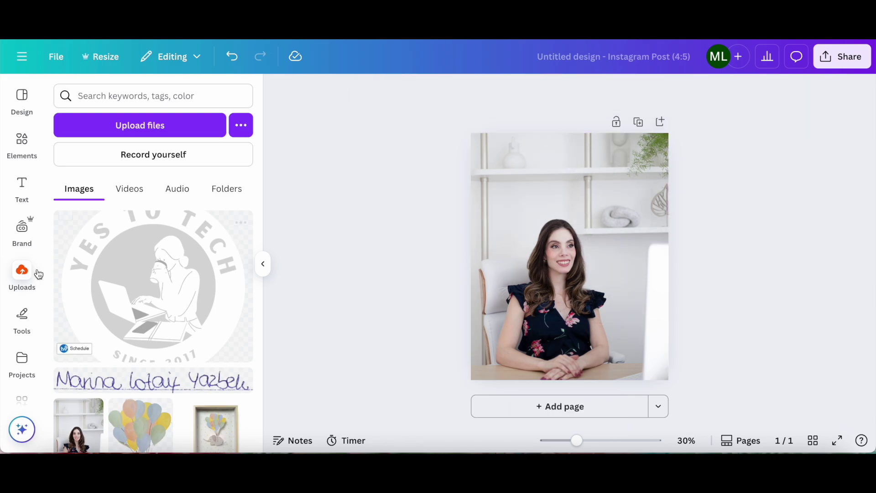
pyautogui.click(153, 286)
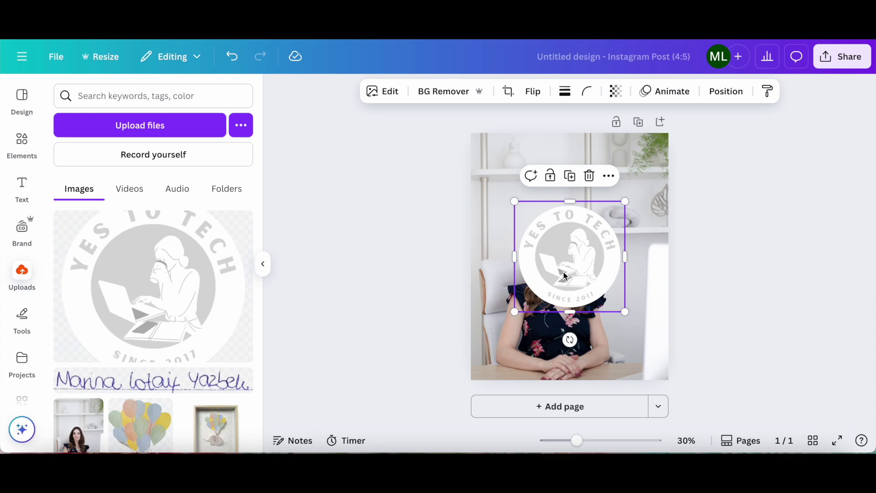
pyautogui.moveTo(565, 276); pyautogui.dragTo(522, 208)
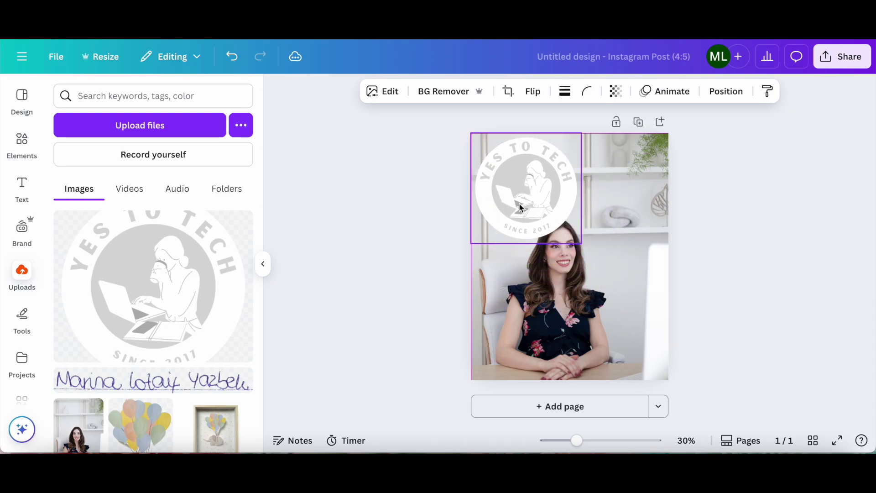
pyautogui.moveTo(581, 242); pyautogui.dragTo(510, 168)
# Set the small logo's transparency to 40.
pyautogui.click(616, 91)
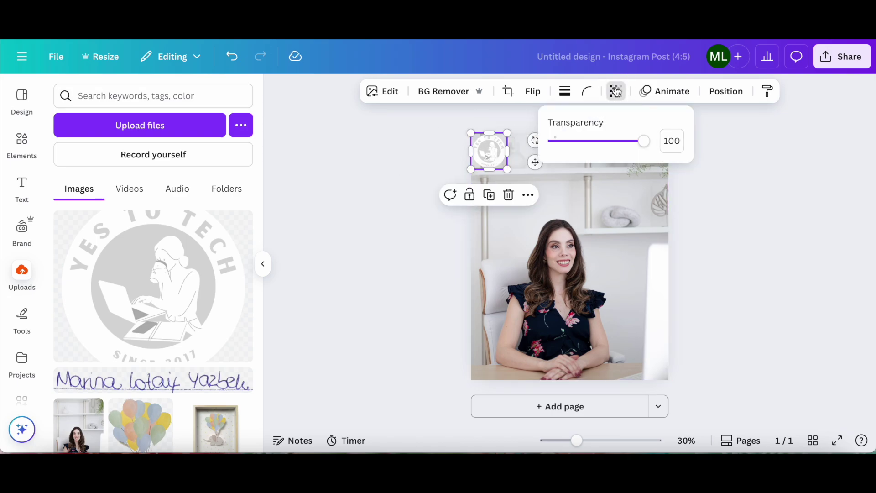
pyautogui.moveTo(644, 145); pyautogui.dragTo(590, 144)
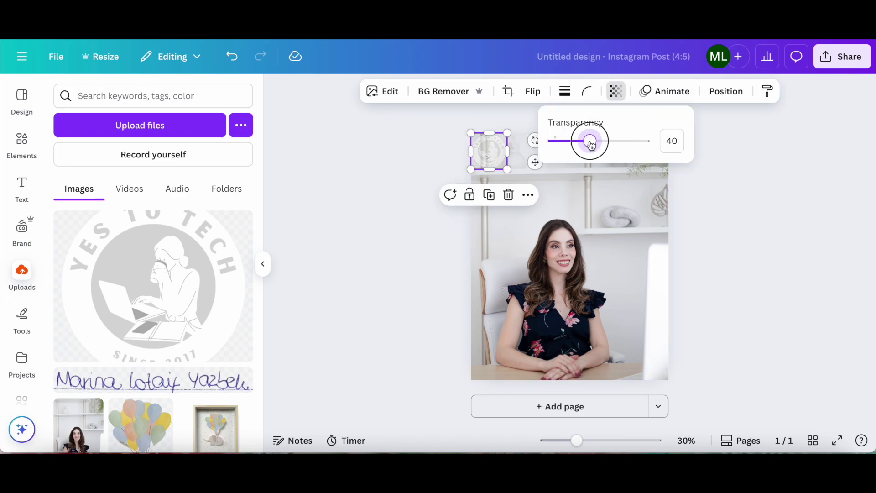
pyautogui.click(786, 223)
pyautogui.click(785, 223)
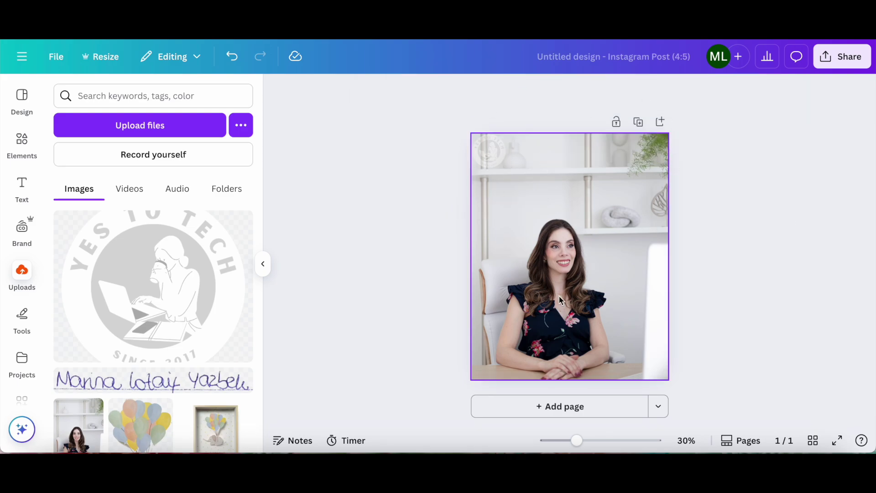
# Rename the design to 'Photo With Watermark'.
pyautogui.click(582, 59)
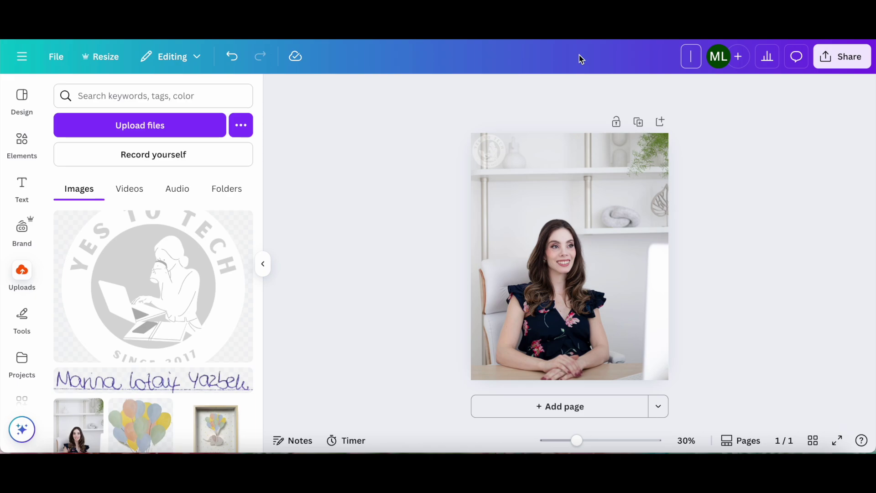
pyautogui.write('Phto')
pyautogui.press('BackSpace')
pyautogui.press('BackSpace')
pyautogui.write('oto With')
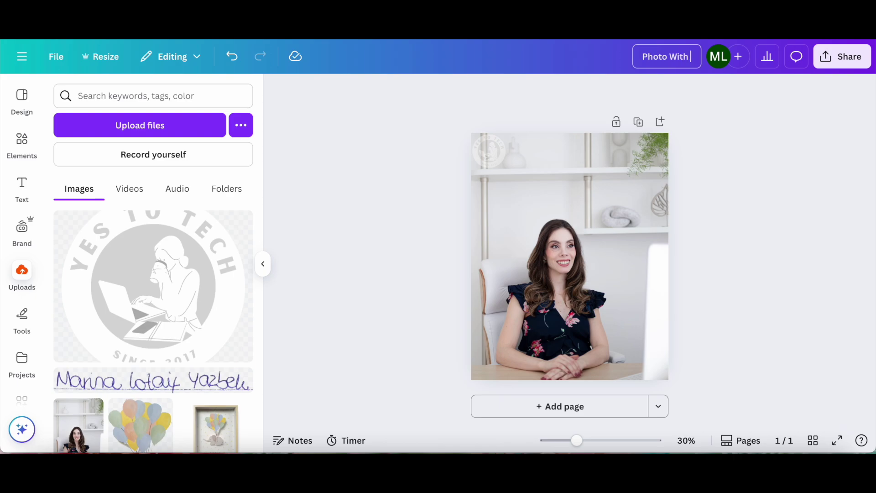
pyautogui.write(' Watermark')
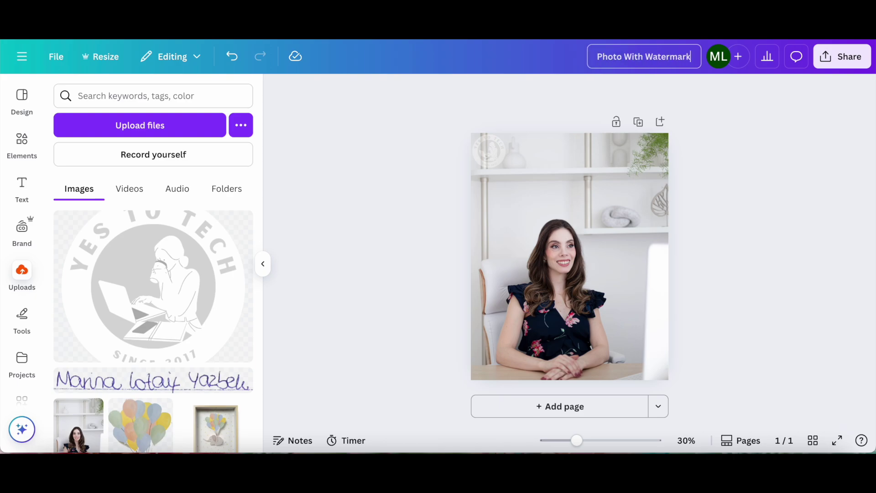
# Download the design as a 1,080 × 1,350 px PNG and open the downloaded file to check it.
pyautogui.click(833, 67)
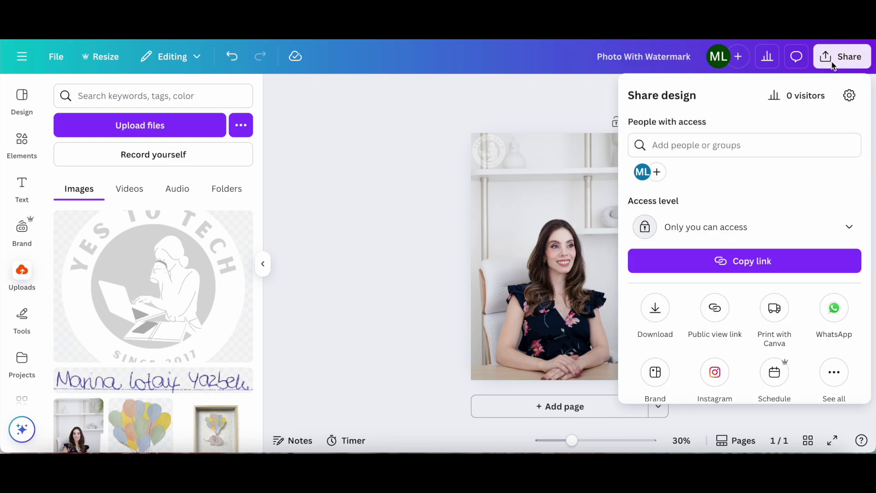
pyautogui.click(663, 312)
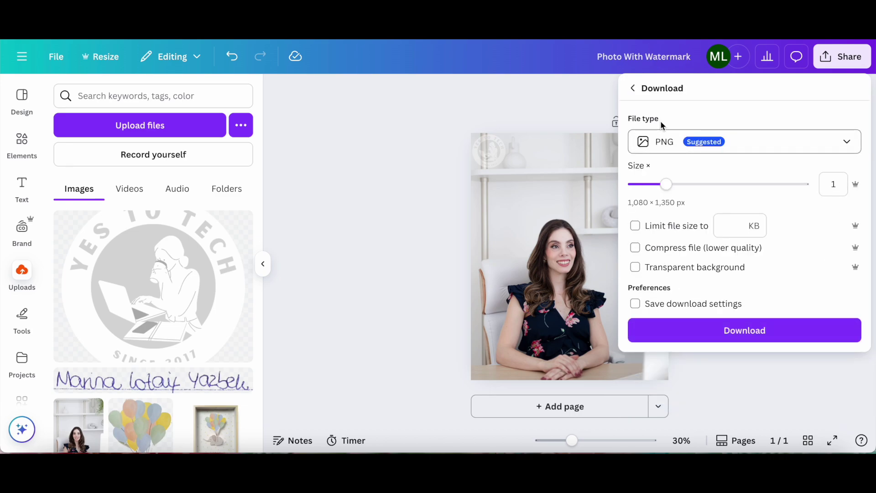
pyautogui.click(652, 250)
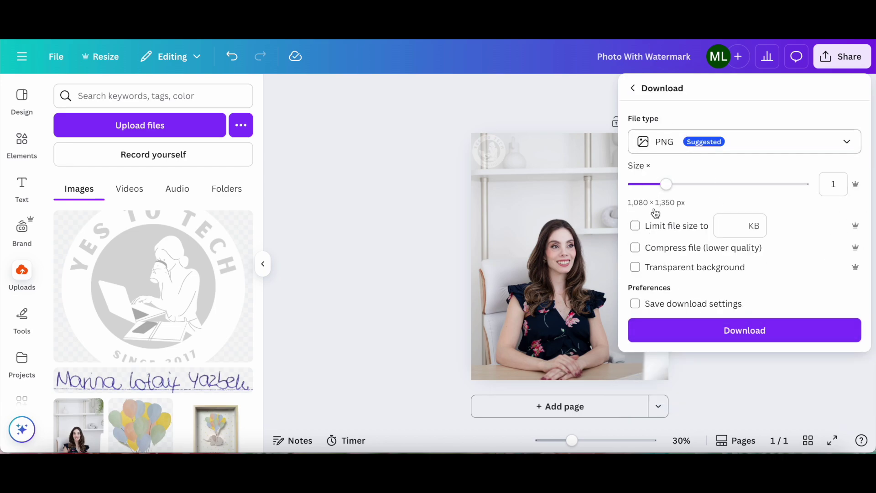
pyautogui.click(683, 264)
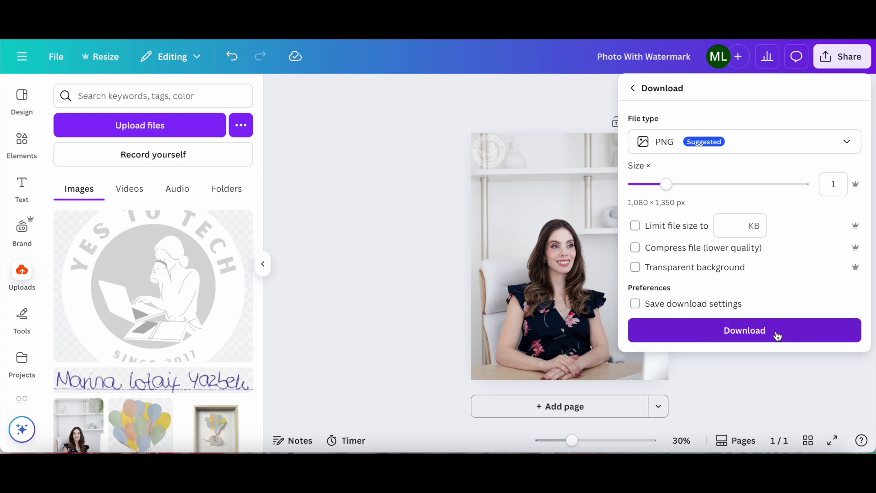
pyautogui.click(739, 333)
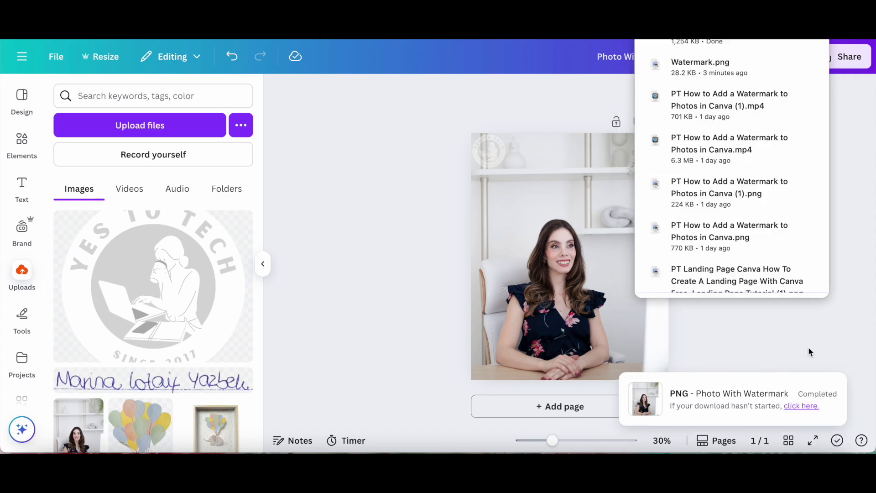
pyautogui.click(663, 40)
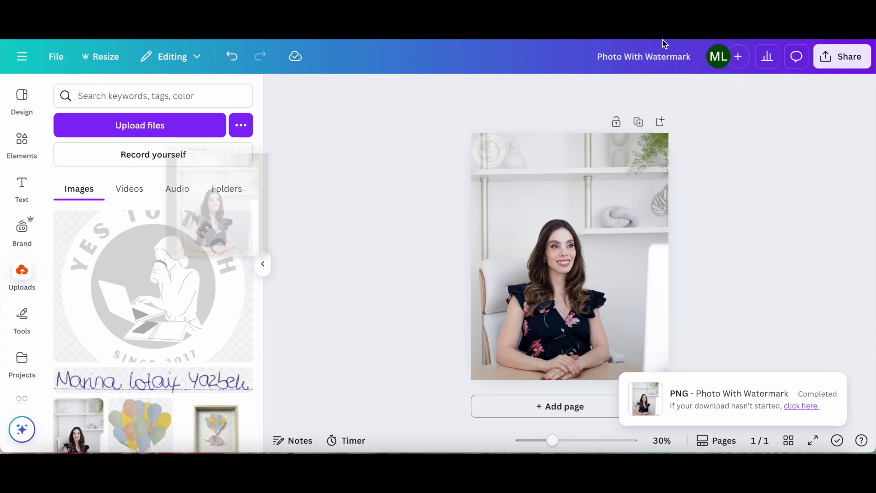